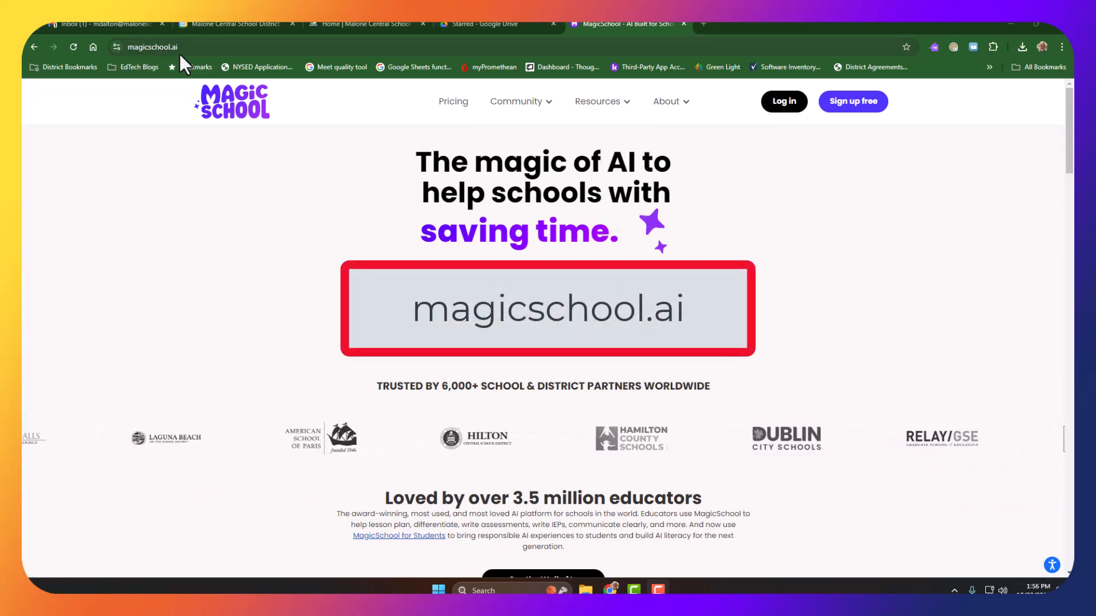
# Step: Log in to MagicSchool as an educator using the Google account
pyautogui.click(785, 102)
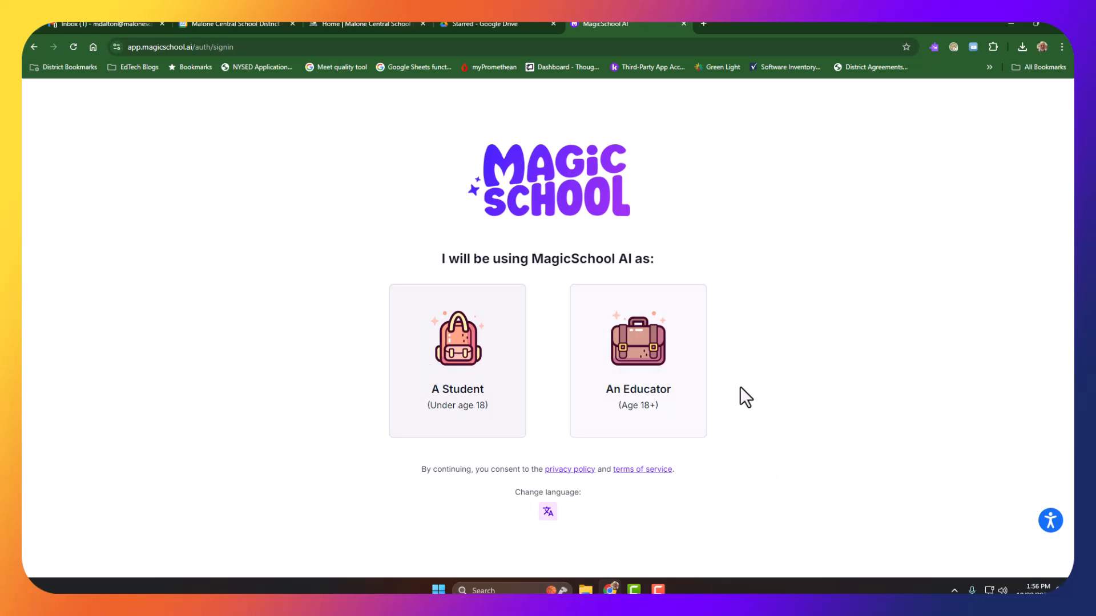
pyautogui.click(677, 388)
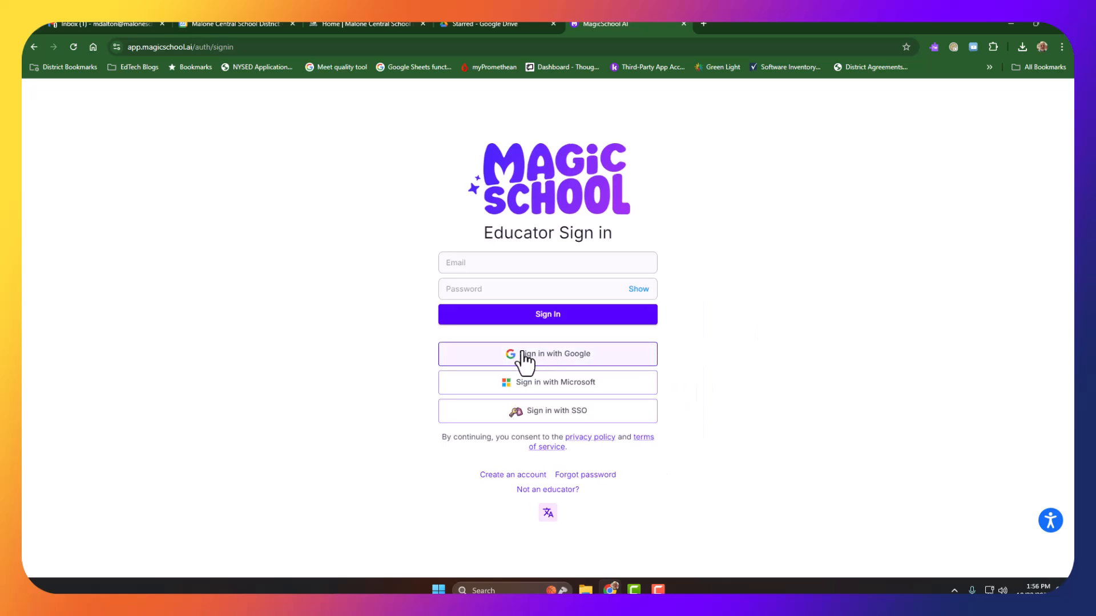
pyautogui.click(570, 356)
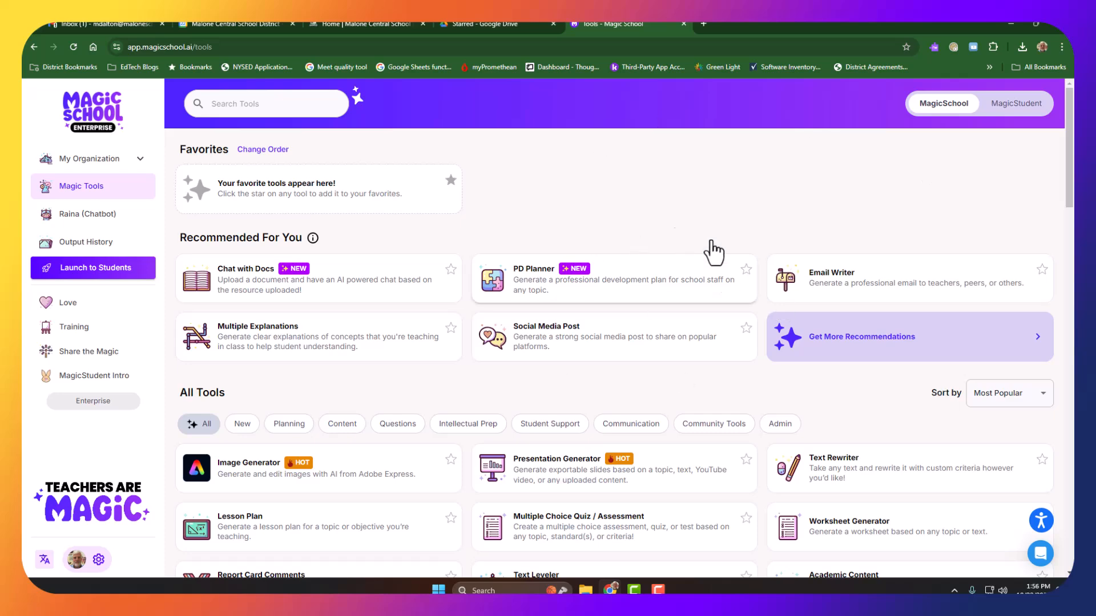
# Step: View the MagicStudent tool collection and return to the MagicSchool educator tools
pyautogui.click(1009, 108)
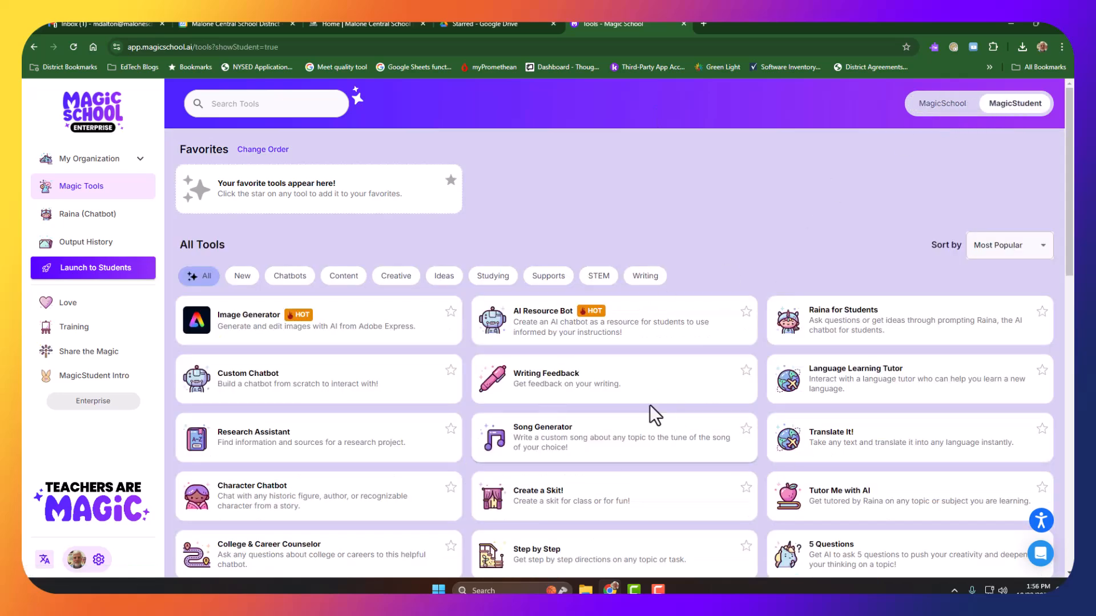
pyautogui.click(943, 109)
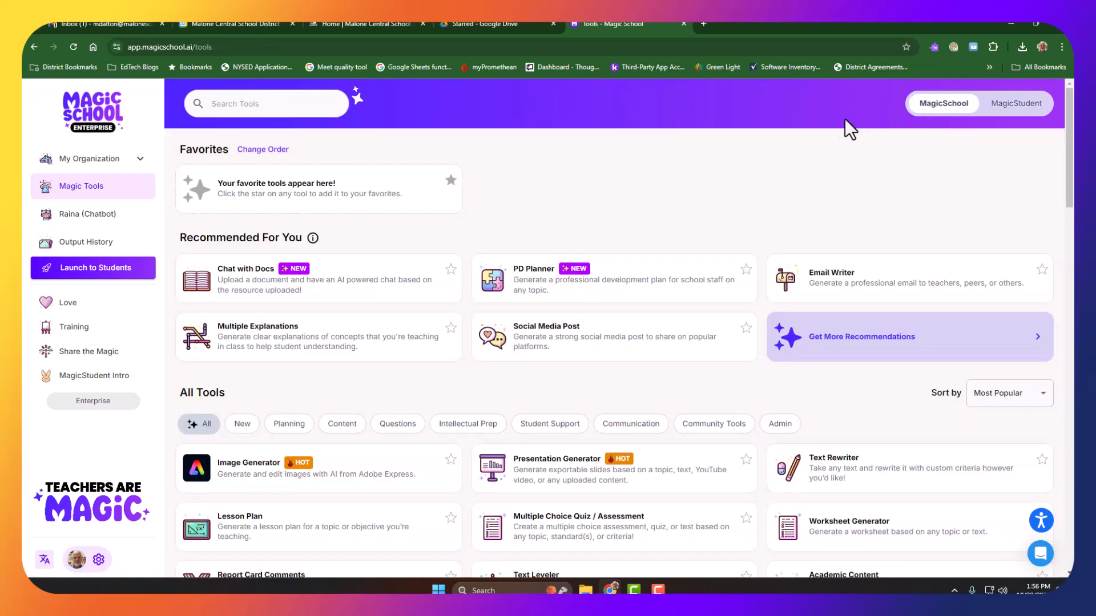
# Step: Open the Multiple Choice Quiz / Assessment tool and set it to 11th grade with 10 questions
pyautogui.scroll(-2, 683, 152)
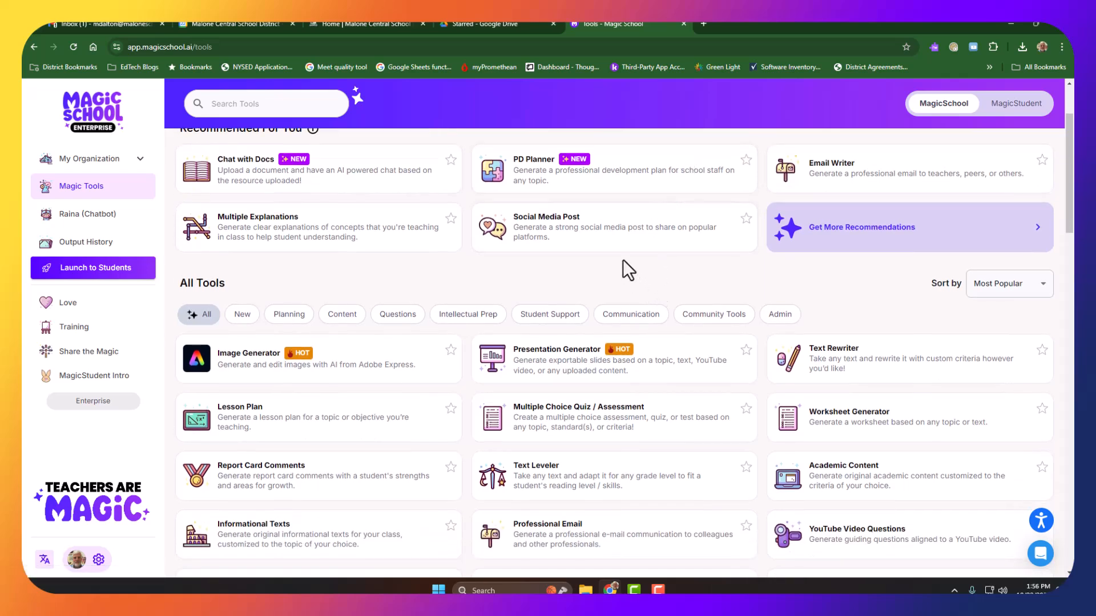
pyautogui.click(578, 429)
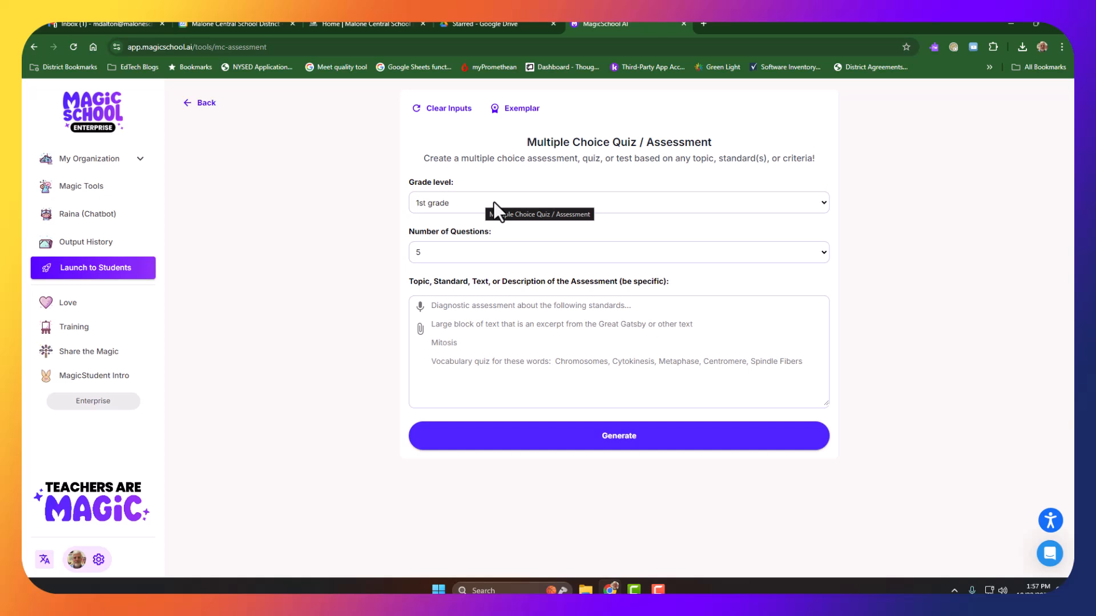
pyautogui.click(807, 200)
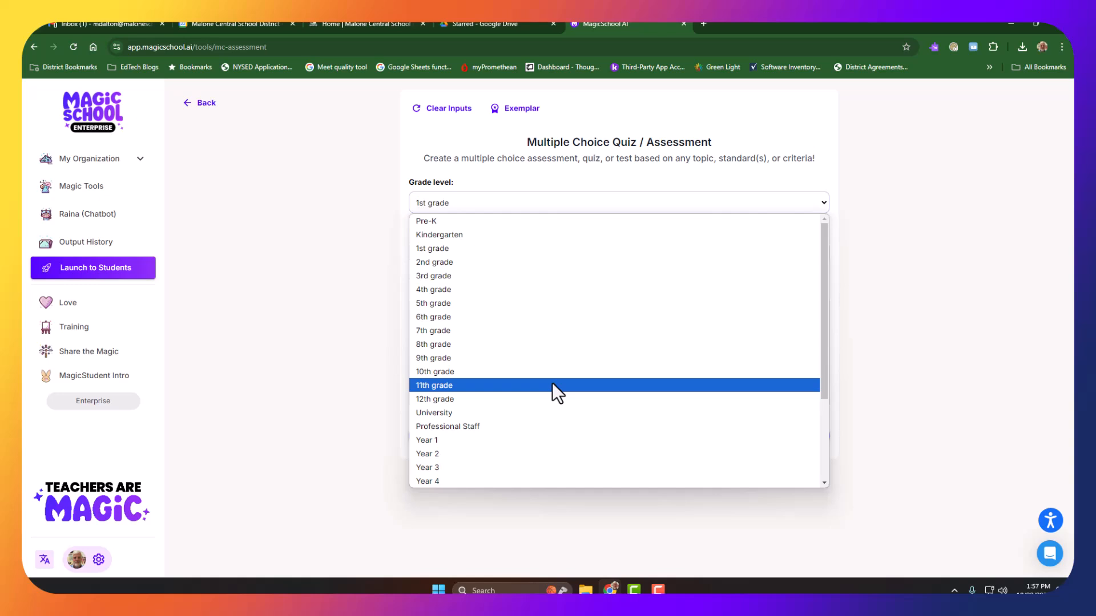
pyautogui.click(556, 387)
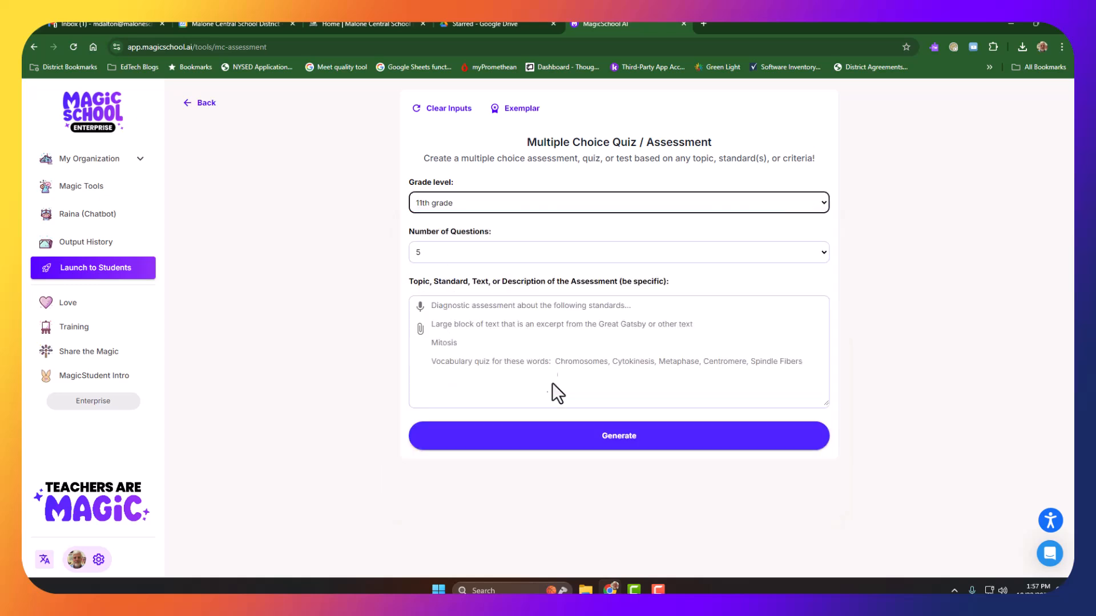
pyautogui.click(573, 253)
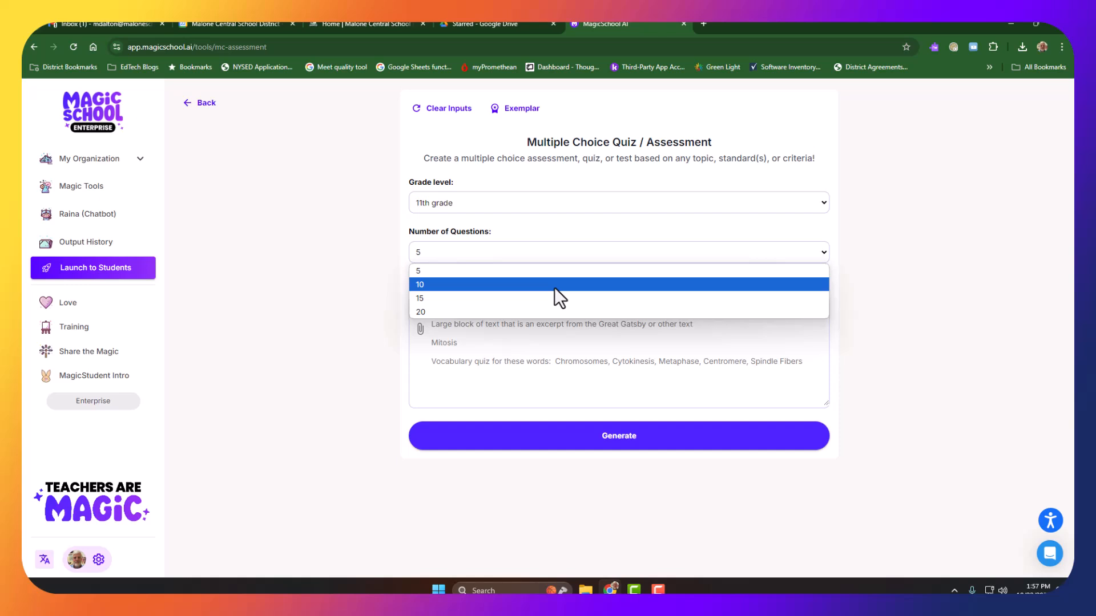
pyautogui.click(554, 286)
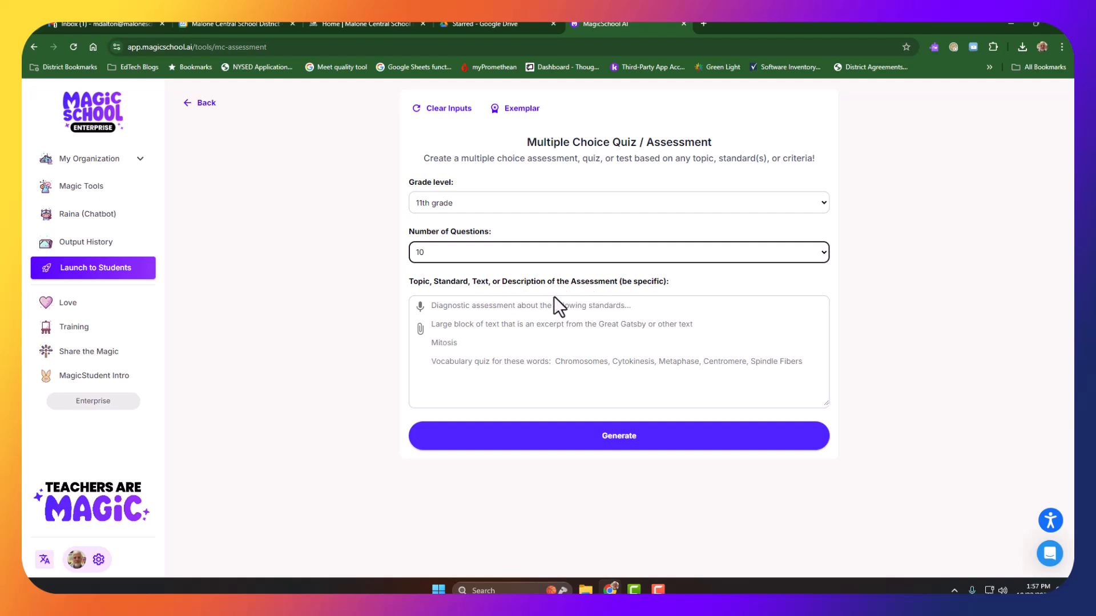
# Step: Enter the topic "separation of powers and checks and balances in the US Constitution" and generate the quiz
pyautogui.click(471, 326)
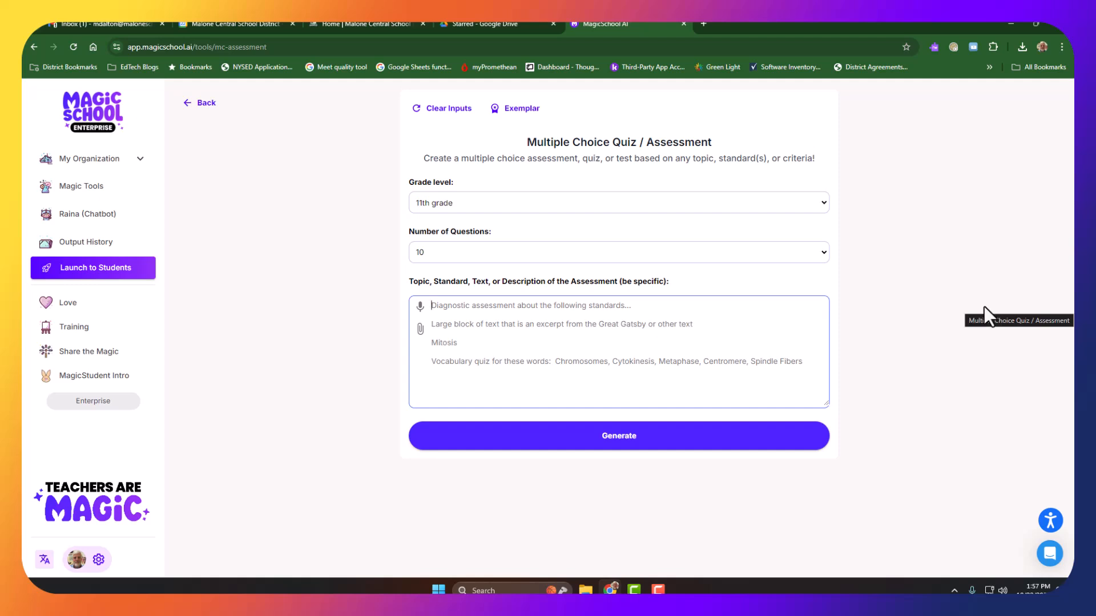
pyautogui.write('separ')
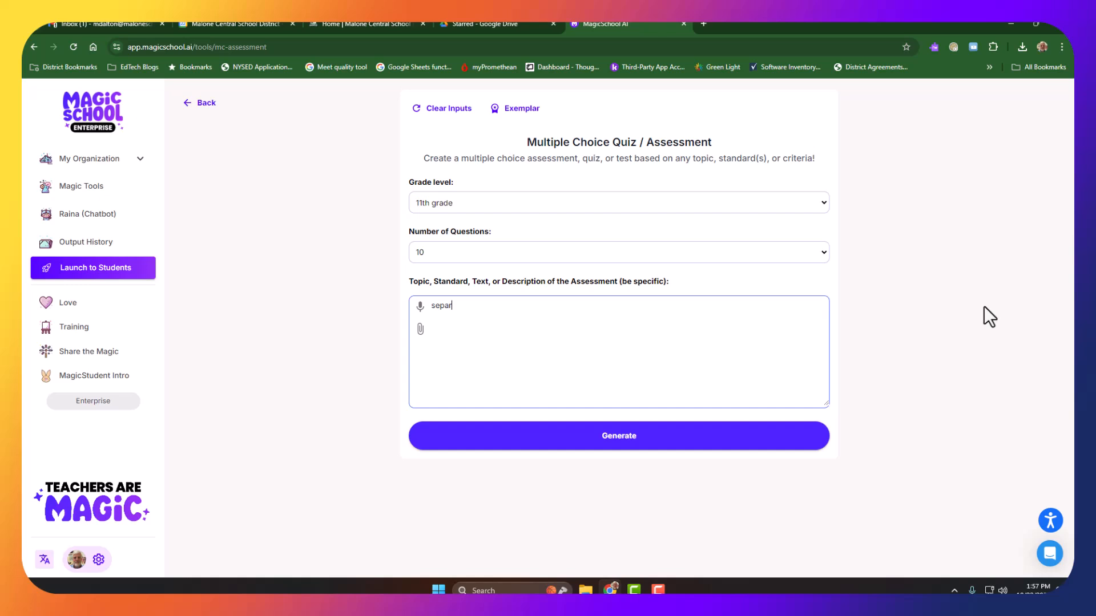
pyautogui.write('ation of powers and checks and balances i')
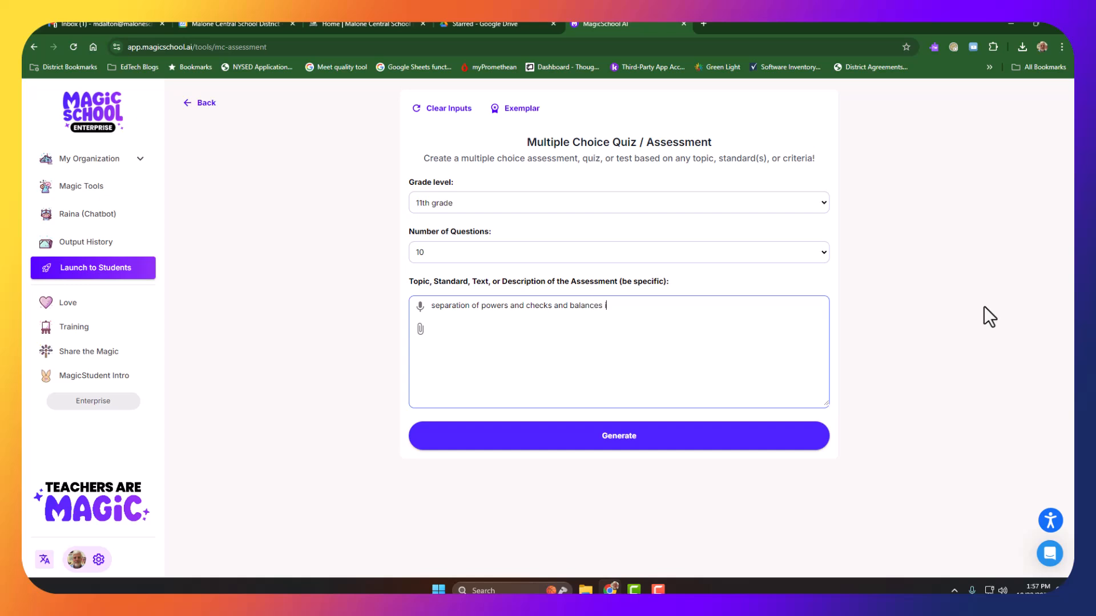
pyautogui.write('n the US Constitution')
pyautogui.click(649, 446)
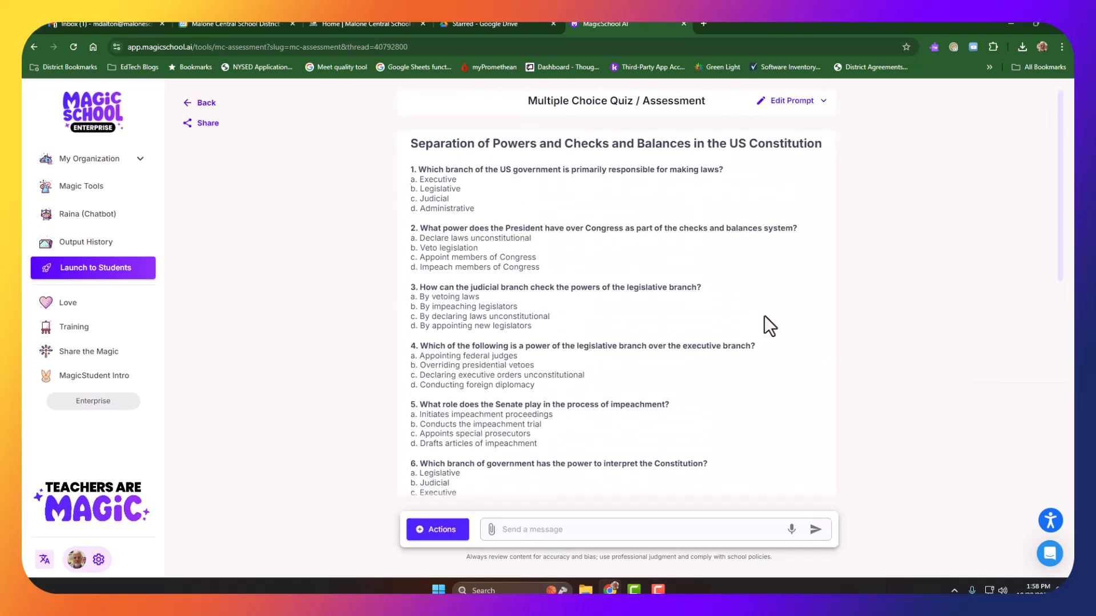
# Step: Review the generated Constitution quiz questions and the answer key
pyautogui.scroll(-5, 471, 365)
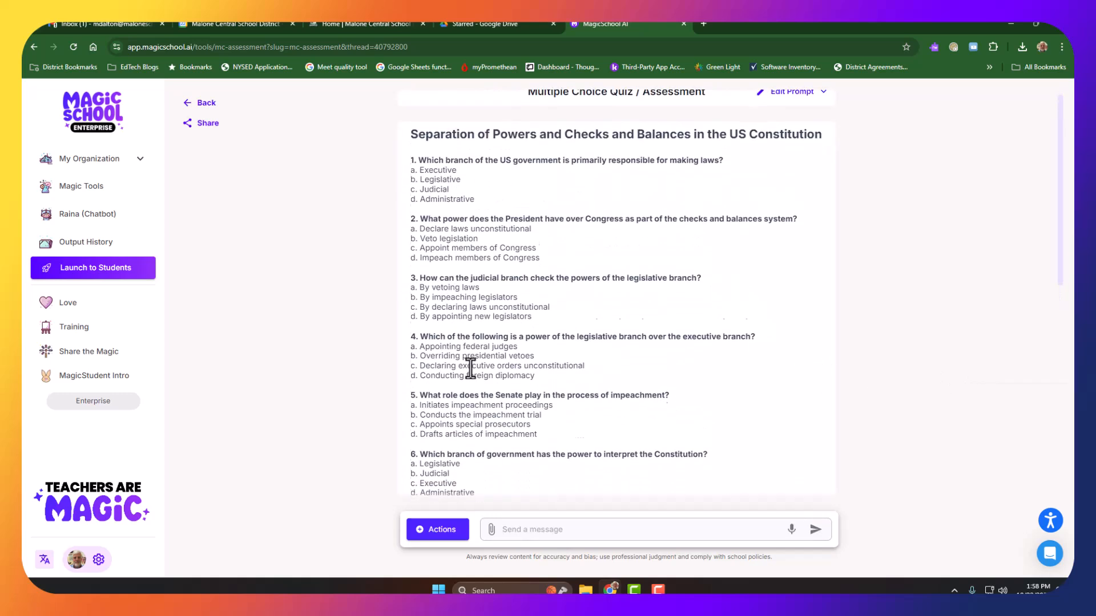
pyautogui.scroll(-3, 470, 367)
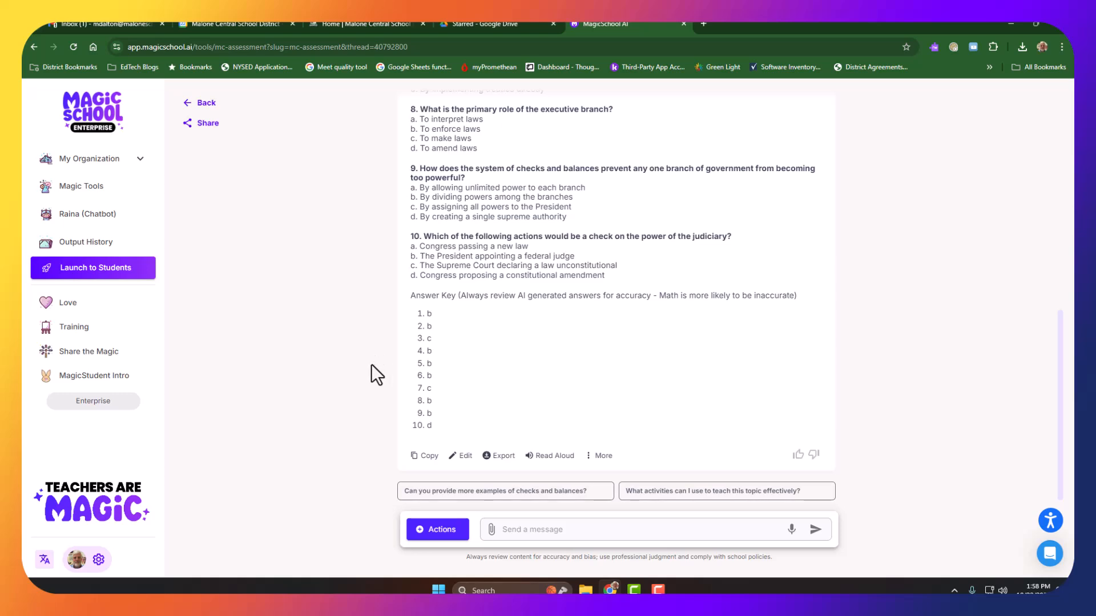
pyautogui.scroll(8, 399, 387)
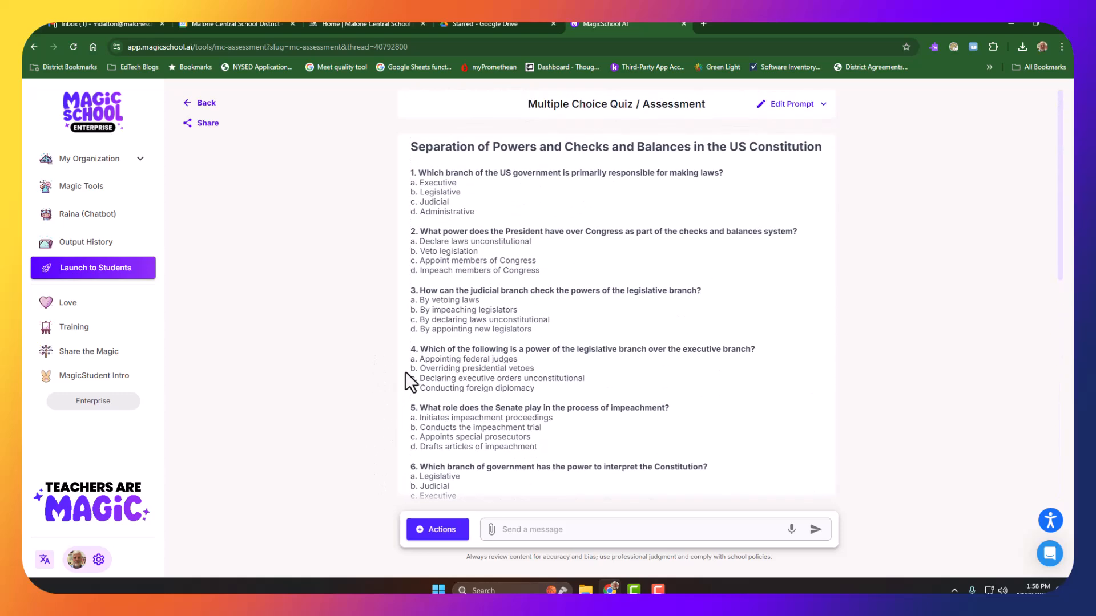
pyautogui.scroll(-2, 406, 372)
pyautogui.scroll(-2, 499, 340)
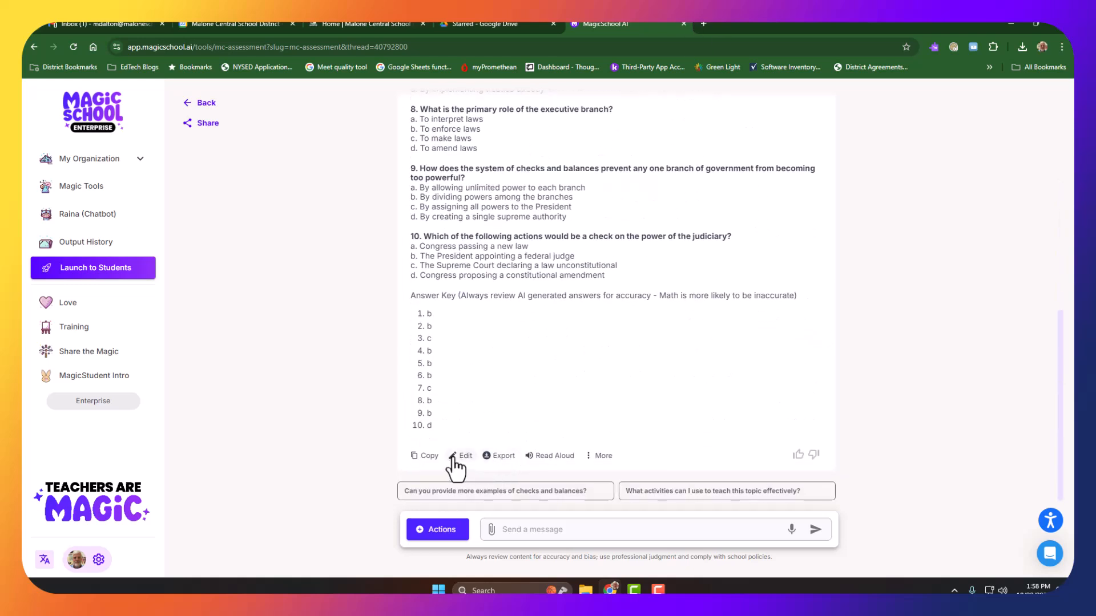
# Step: Open the generated Constitution quiz for editing, look through its questions and save it
pyautogui.click(457, 457)
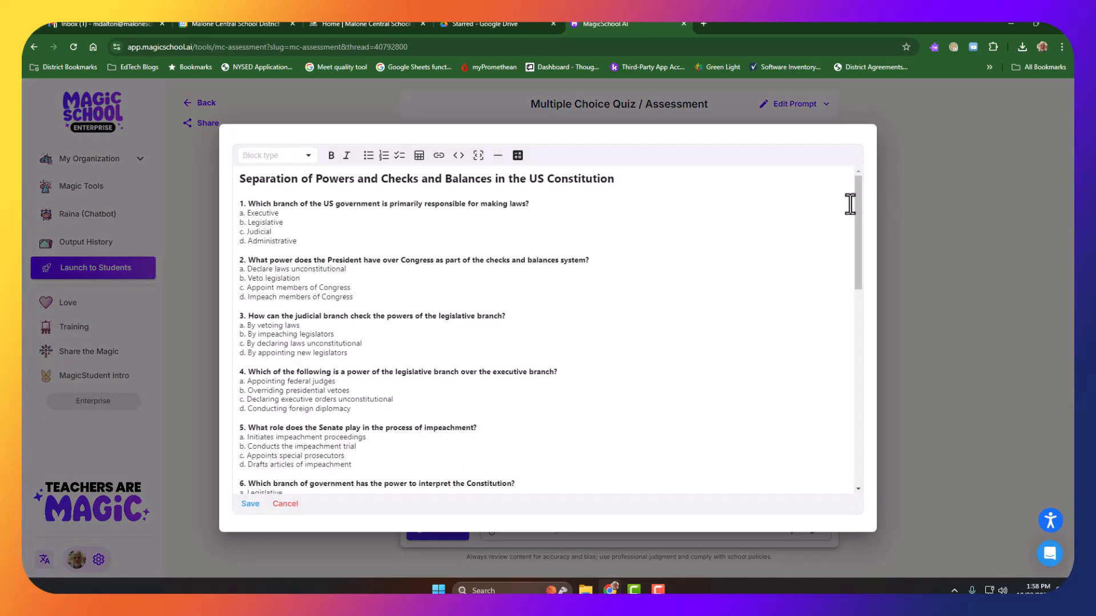
pyautogui.scroll(-1, 858, 205)
pyautogui.scroll(1, 864, 218)
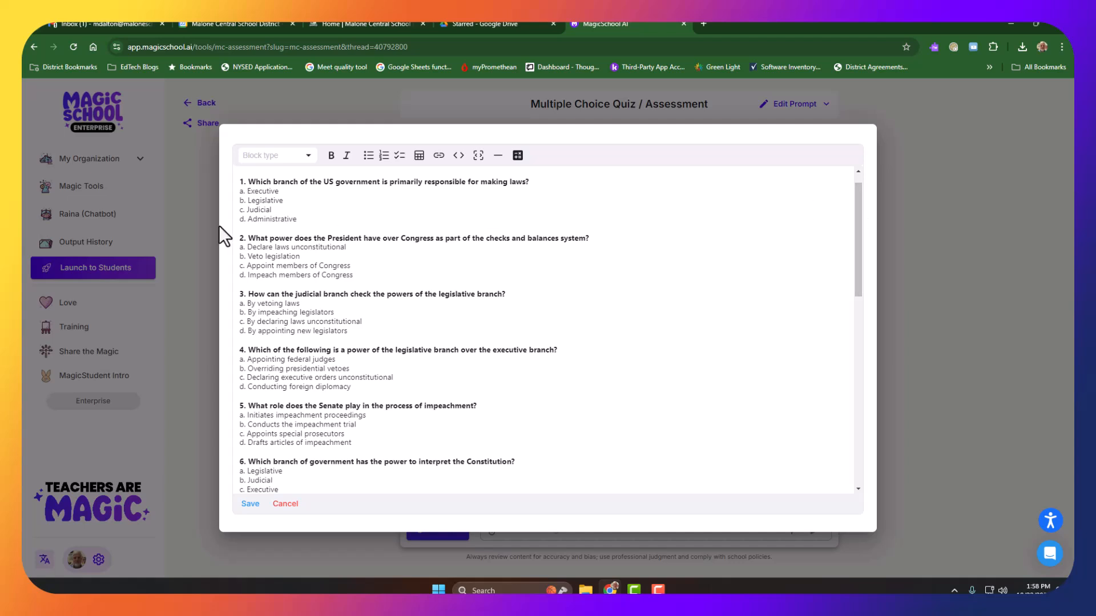
pyautogui.click(333, 265)
pyautogui.scroll(-7, 573, 321)
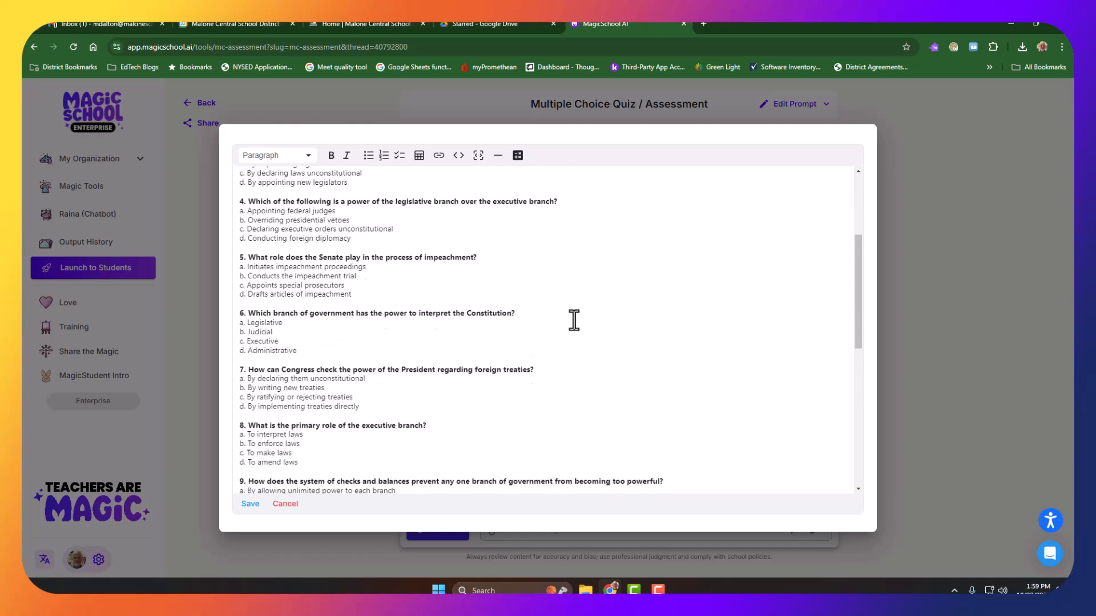
pyautogui.click(254, 504)
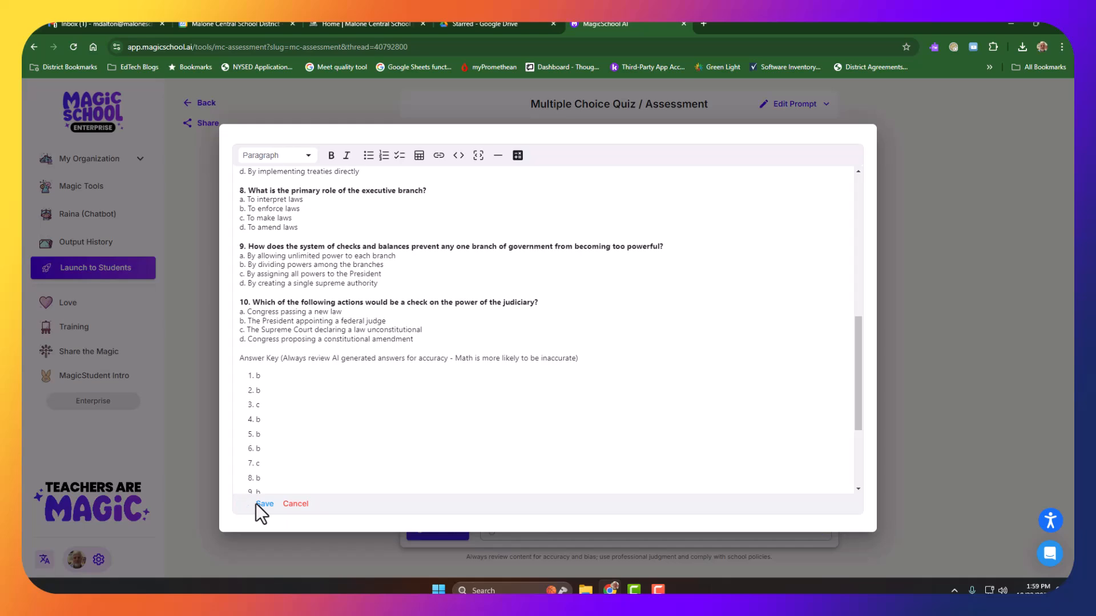
# Step: Reopen the quiz prompt and set the grade level to 1st grade with 5 questions
pyautogui.scroll(-5, 443, 350)
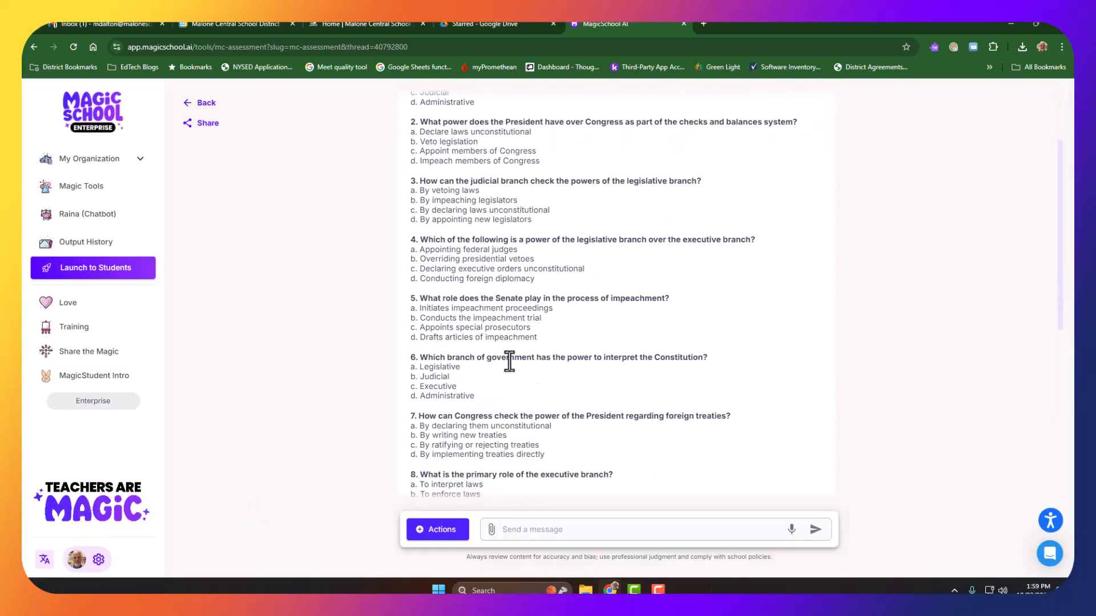
pyautogui.scroll(5, 532, 370)
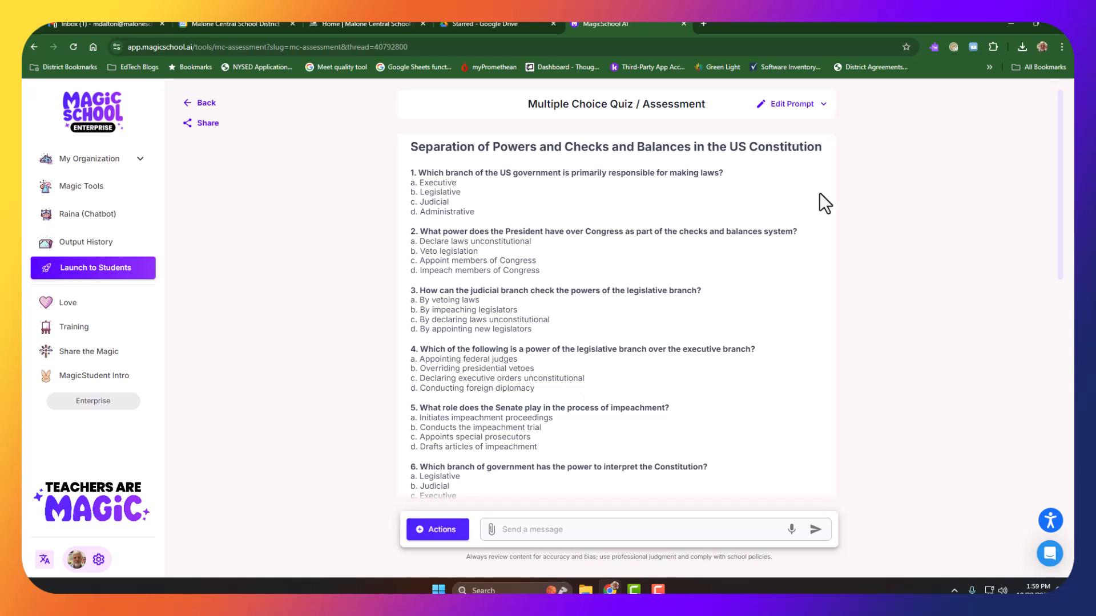
pyautogui.click(818, 108)
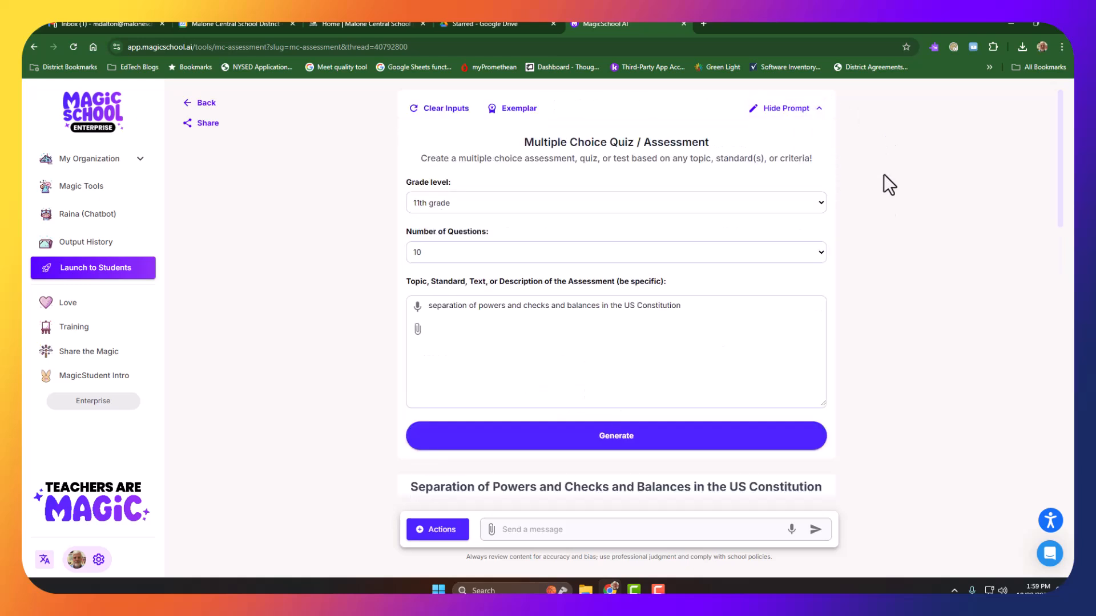
pyautogui.click(820, 202)
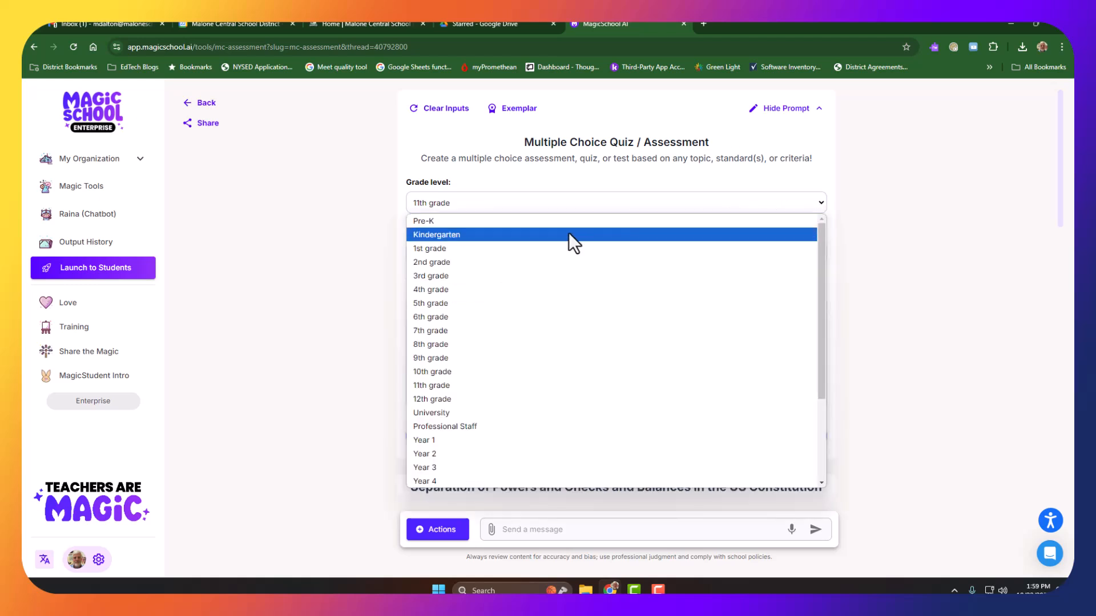
pyautogui.click(510, 248)
pyautogui.click(500, 254)
pyautogui.click(460, 271)
# Step: Replace the topic text with "comprehension question on The Hungry Caterpillar", correcting the spelling of the title
pyautogui.click(520, 324)
pyautogui.moveTo(741, 313); pyautogui.dragTo(354, 314)
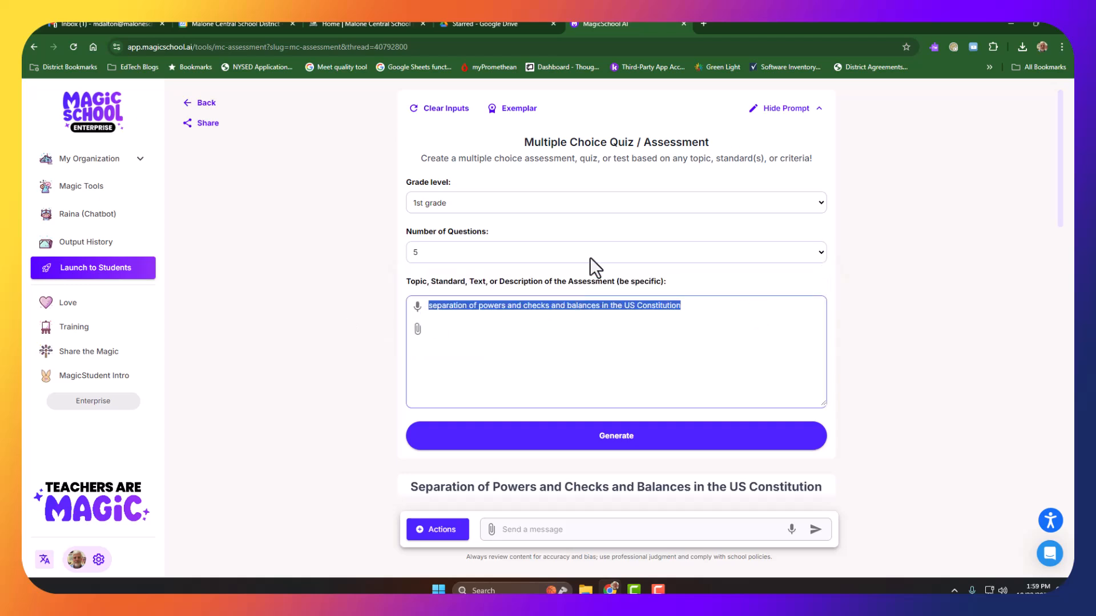
pyautogui.write('compr')
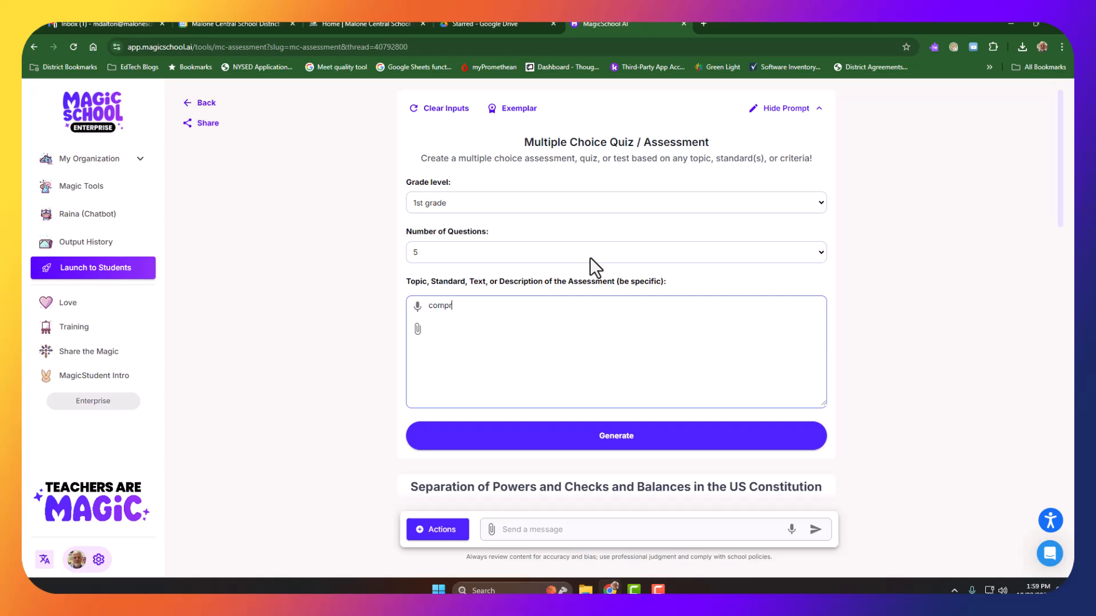
pyautogui.write('ehension question on The Hungry Cater')
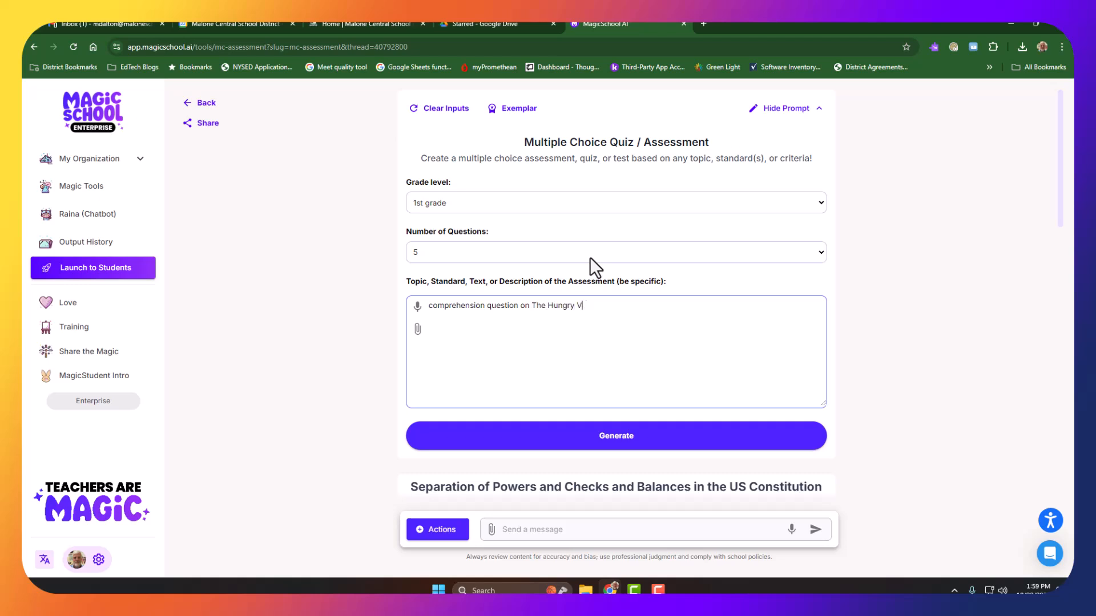
pyautogui.press('BackSpace')
pyautogui.press('BackSpace')
pyautogui.write('te')
pyautogui.press('BackSpace')
pyautogui.press('BackSpace')
pyautogui.write('terpillar')
pyautogui.rightClick(600, 308)
pyautogui.click(626, 65)
# Step: Add "by Eric Carle" to the topic and generate the new quiz
pyautogui.write('by Eric Carle')
pyautogui.click(608, 439)
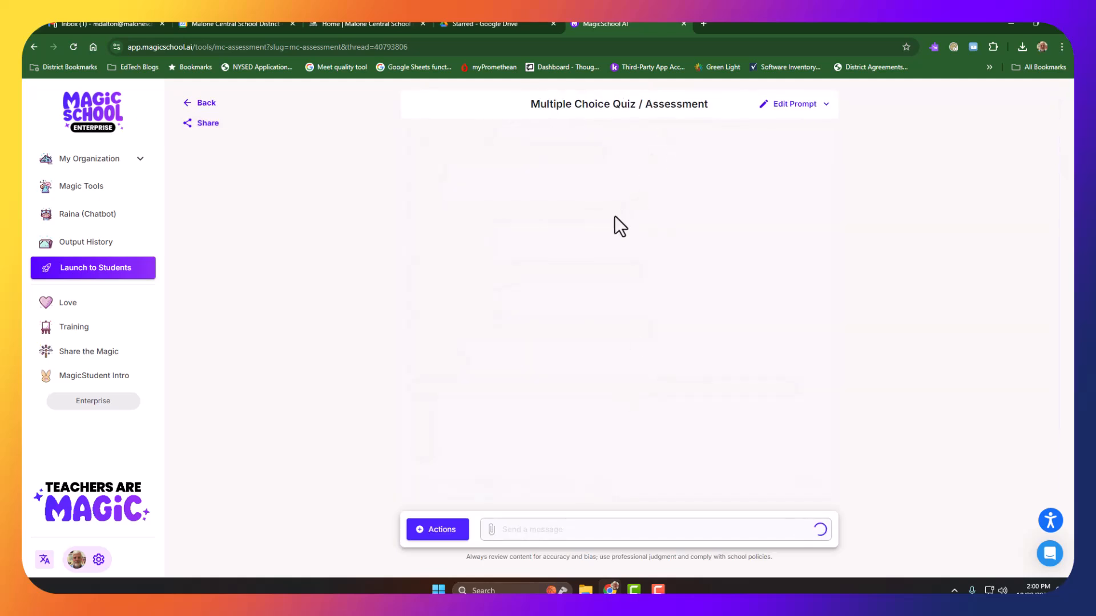
# Step: Review the generated caterpillar comprehension questions, the answer key and the options for reusing the quiz
pyautogui.scroll(2, 608, 225)
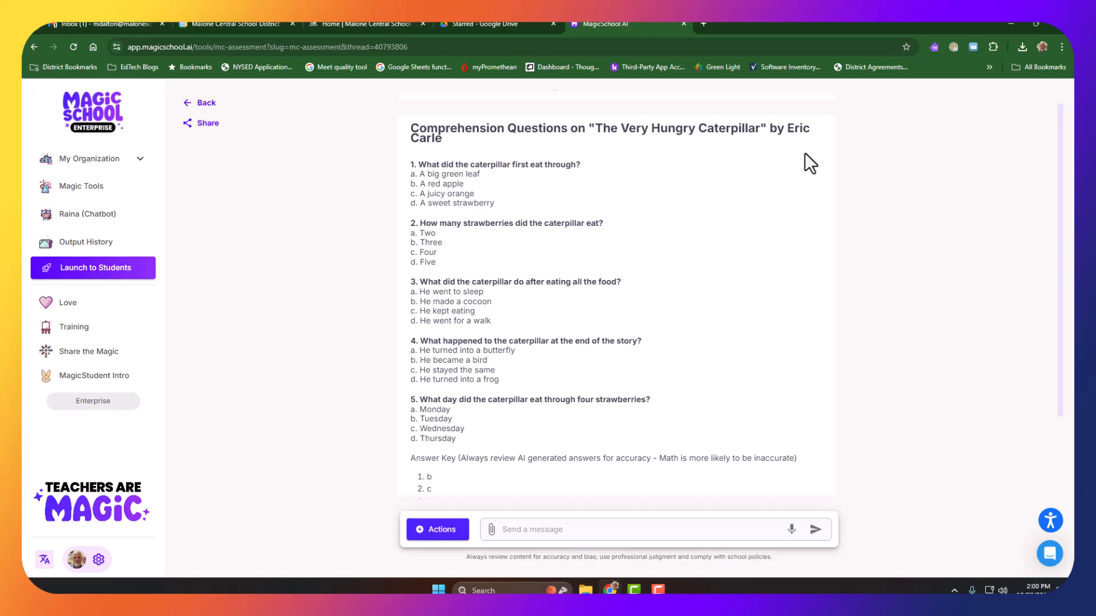
pyautogui.scroll(-2, 731, 211)
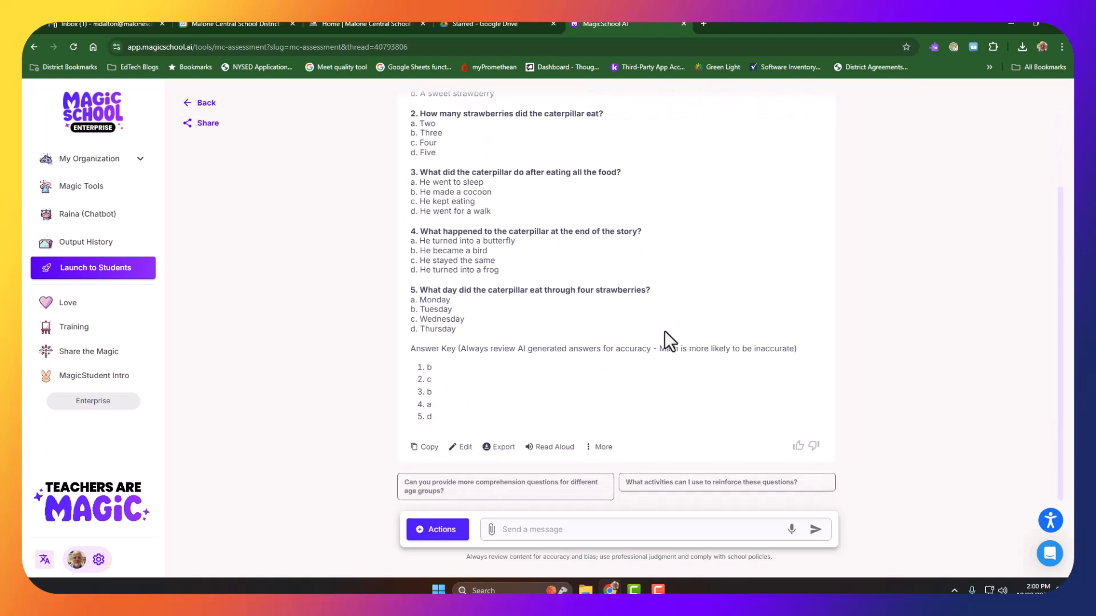
pyautogui.scroll(1, 581, 370)
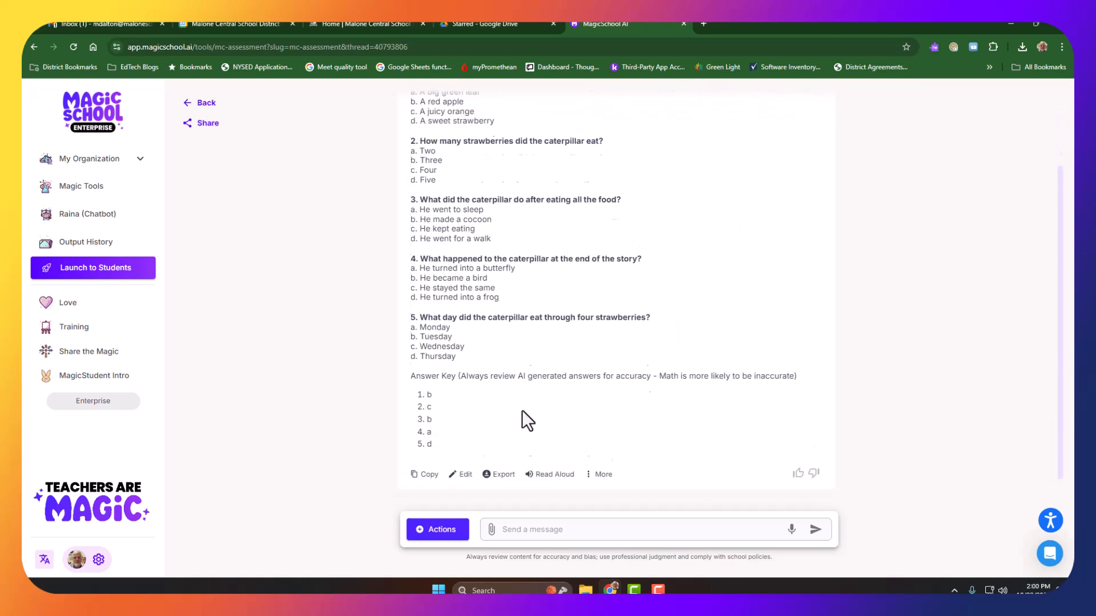
pyautogui.scroll(-1, 445, 468)
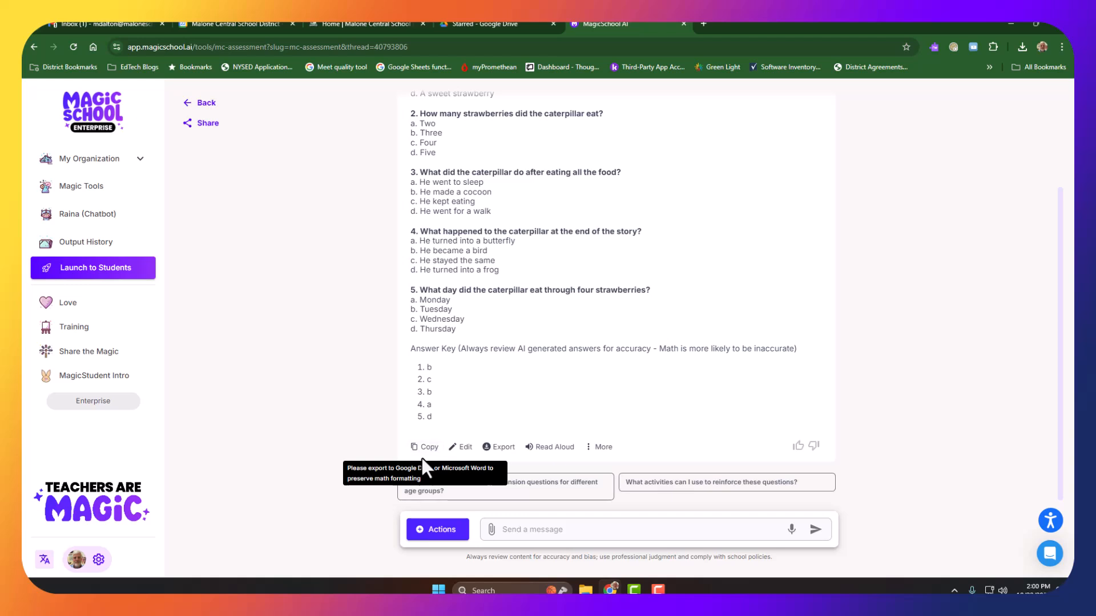
# Step: Export the caterpillar quiz to Google Docs and open the exported document
pyautogui.click(501, 449)
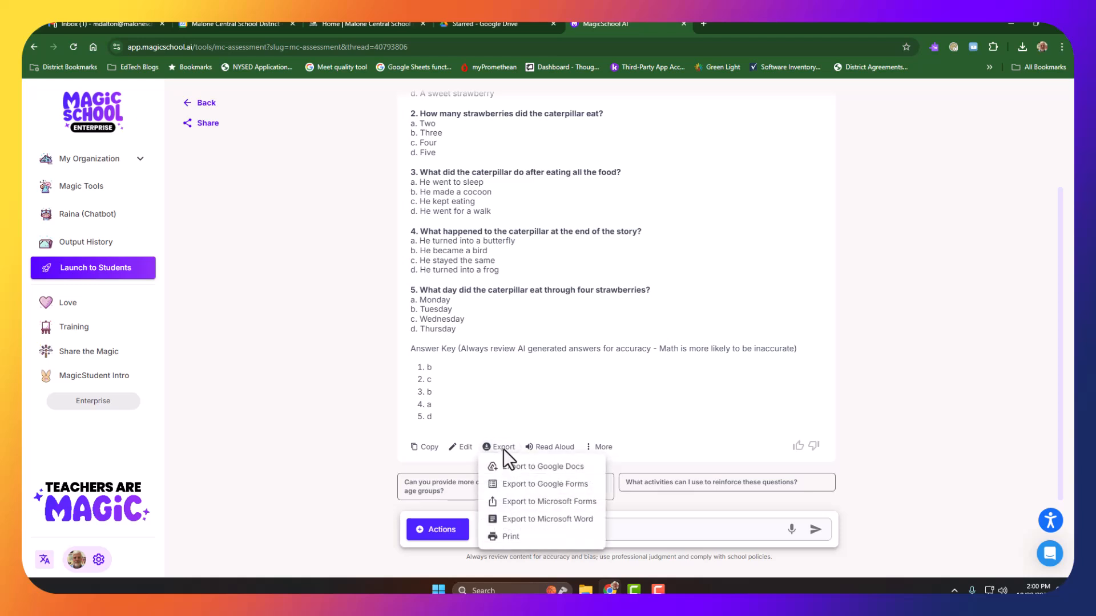
pyautogui.click(533, 467)
pyautogui.click(673, 494)
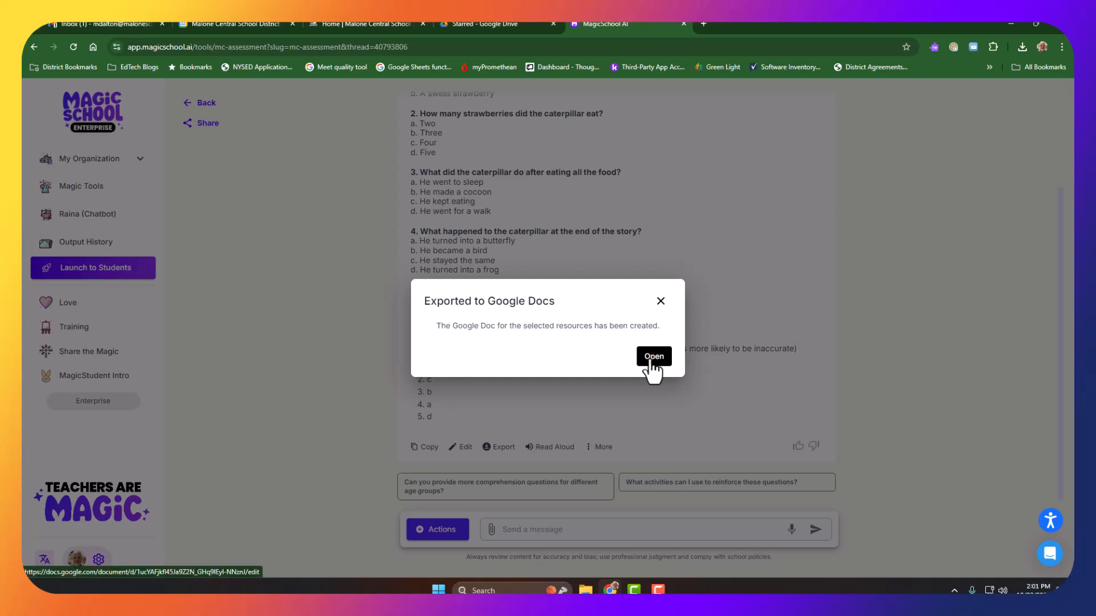
pyautogui.click(653, 356)
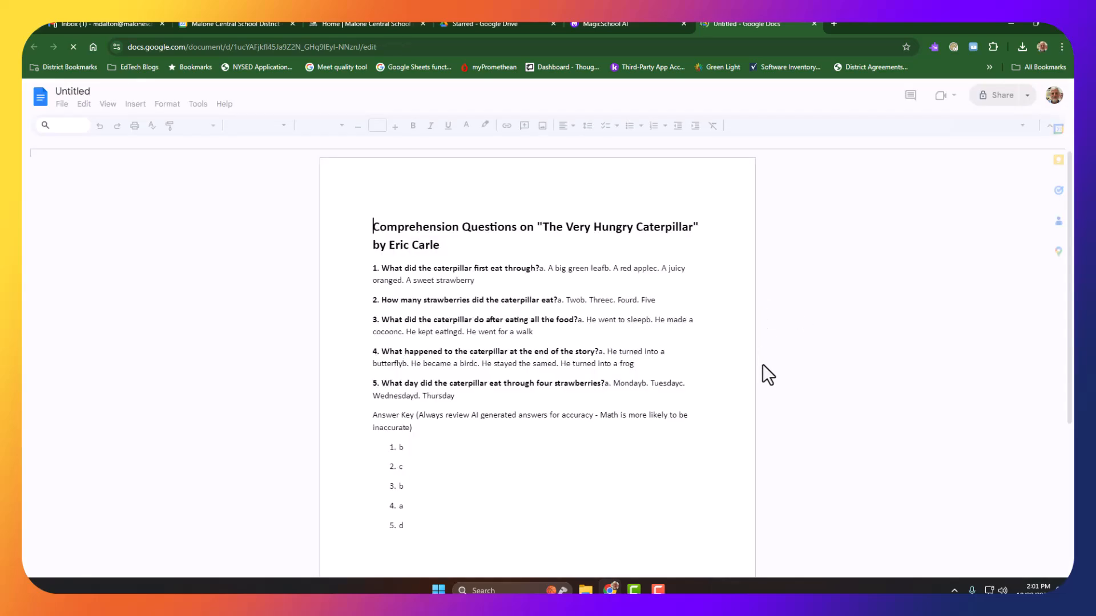
# Step: Check the questions, answer choices and answer key in the exported document and close it
pyautogui.scroll(-1, 713, 363)
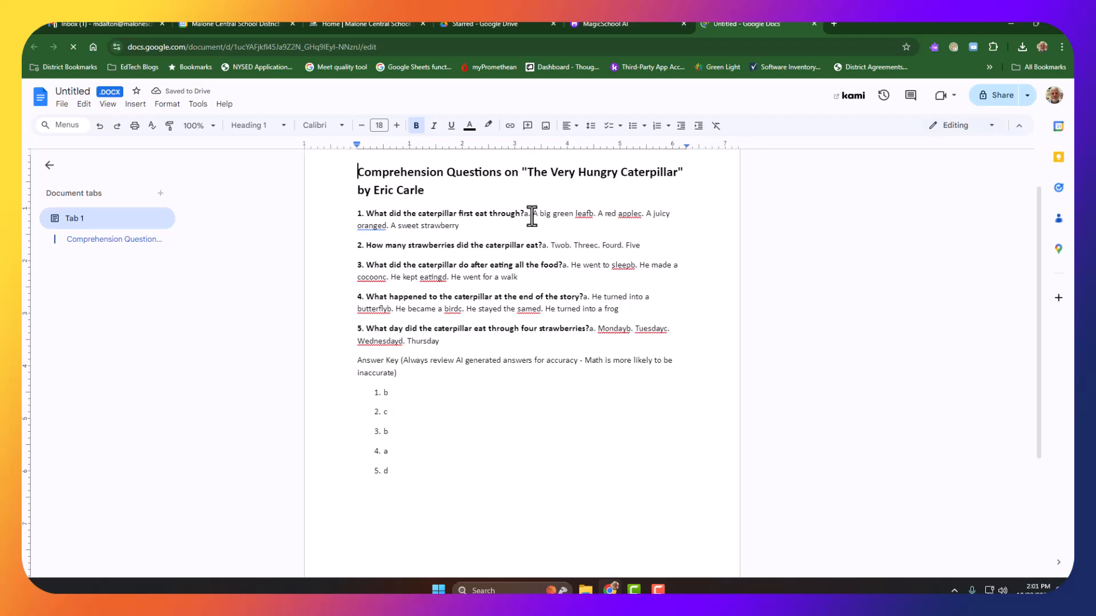
pyautogui.click(533, 214)
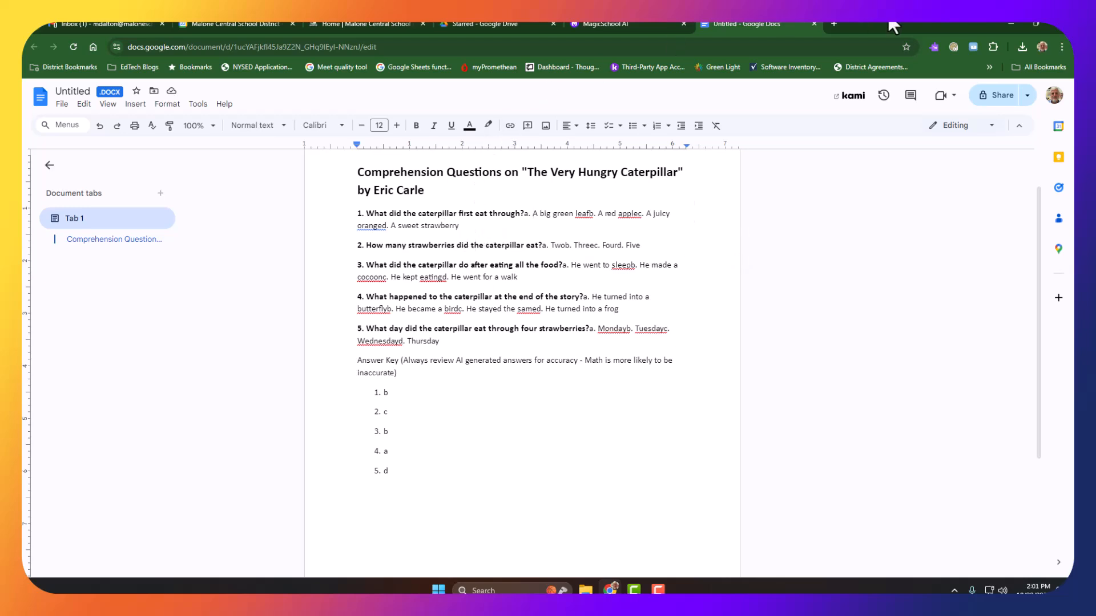
pyautogui.click(814, 24)
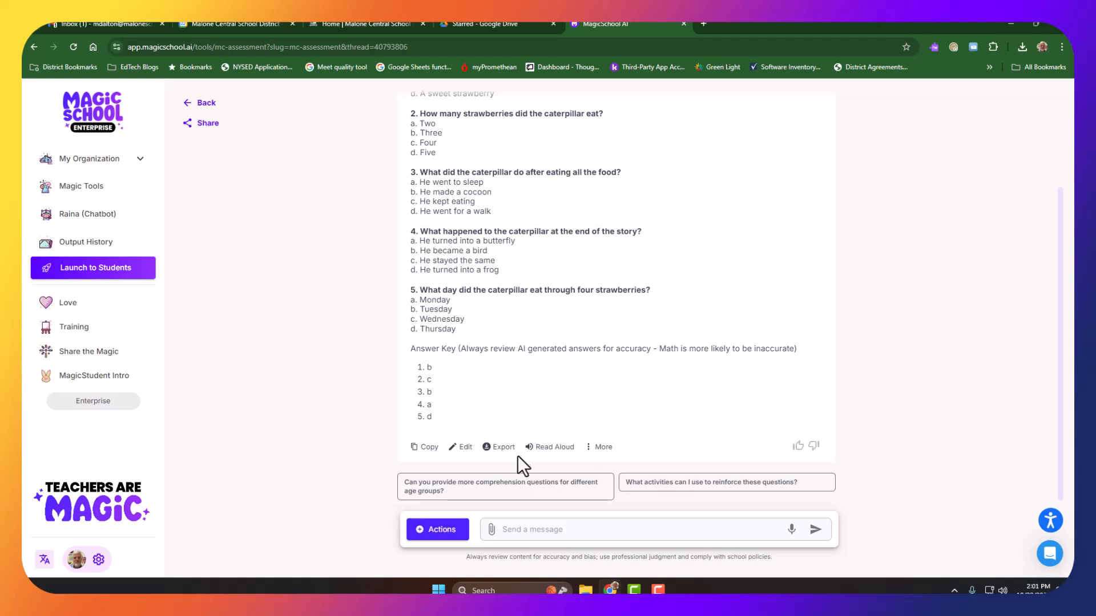
# Step: Export the caterpillar quiz to Google Forms, open the form and look over its questions
pyautogui.click(502, 448)
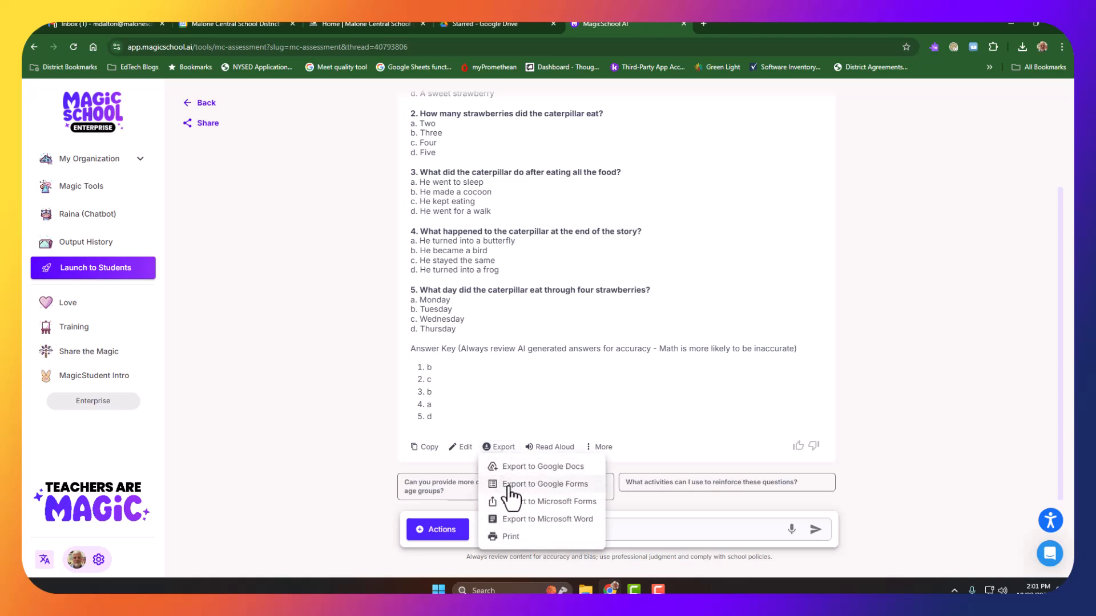
pyautogui.click(509, 487)
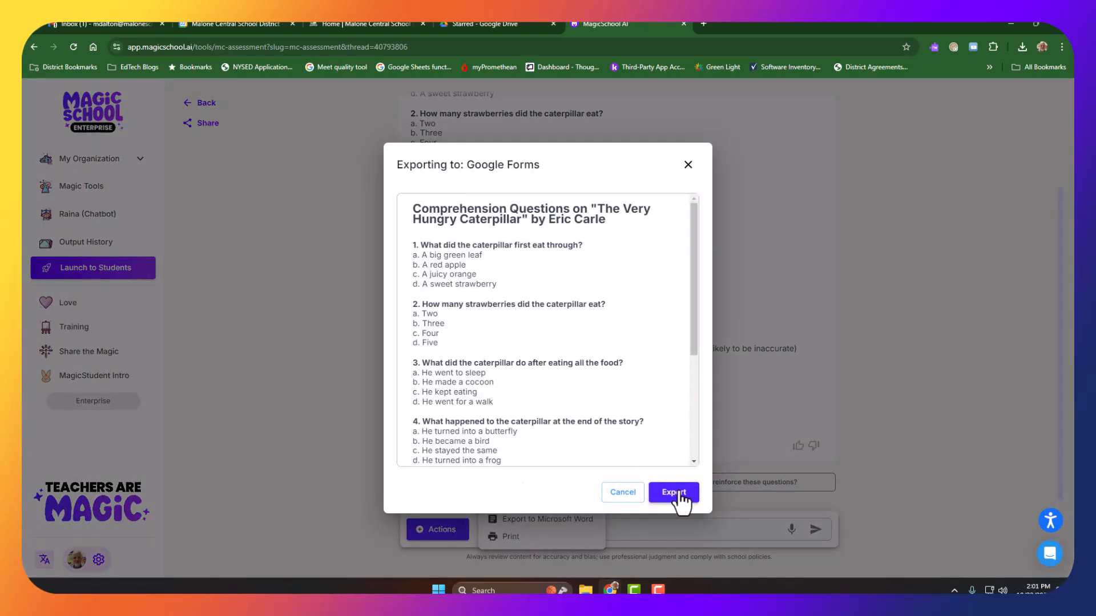
pyautogui.click(676, 494)
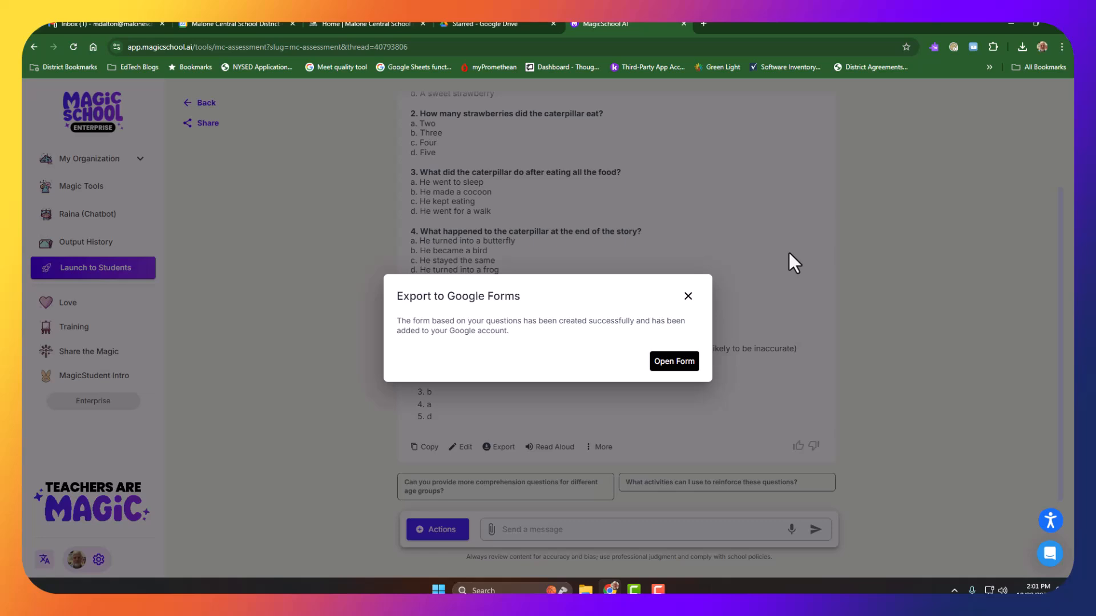
pyautogui.click(673, 361)
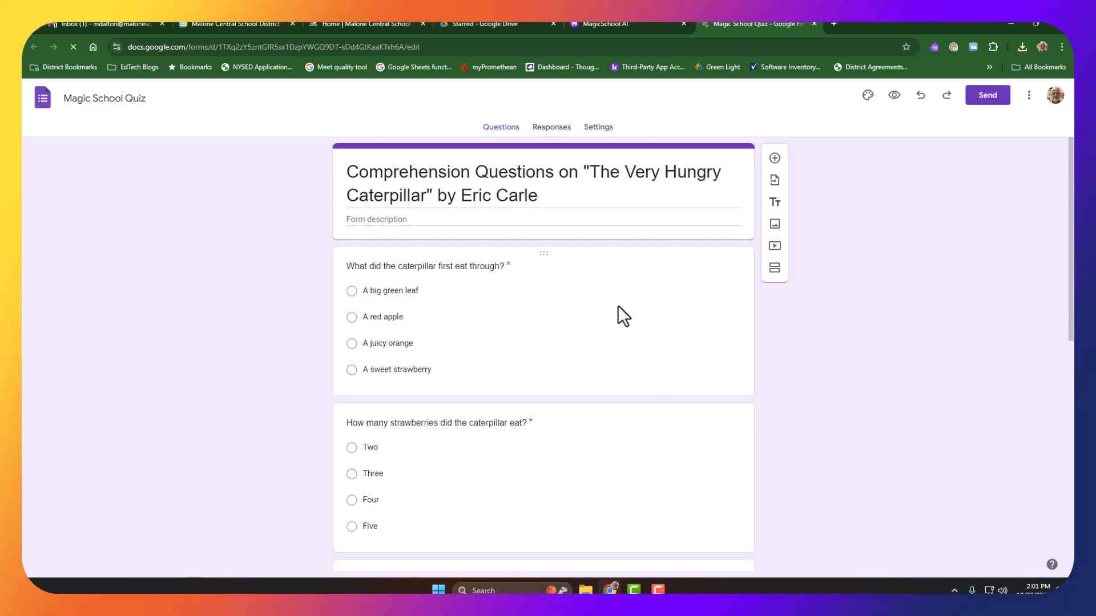
pyautogui.click(525, 300)
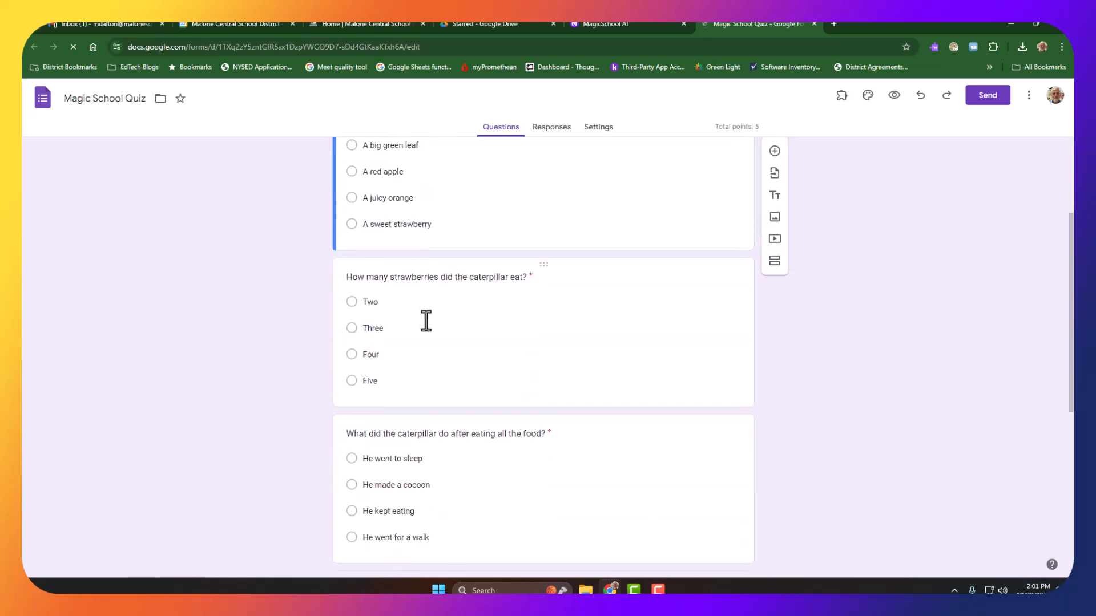
pyautogui.scroll(2, 436, 326)
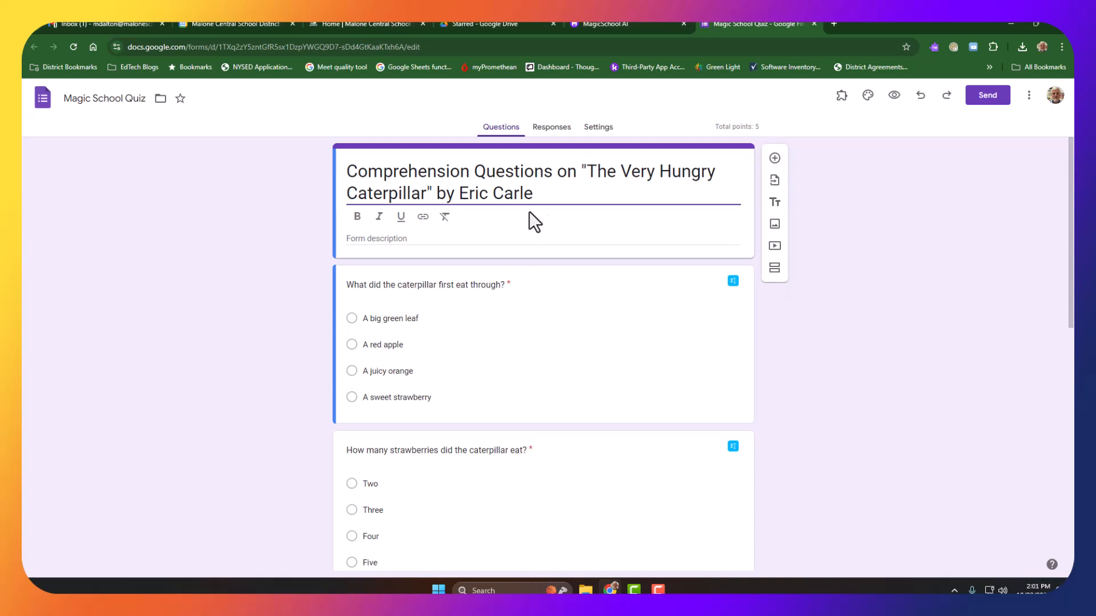
# Step: In the form's quiz settings, set grades to be released "Later, after manual review"
pyautogui.click(598, 128)
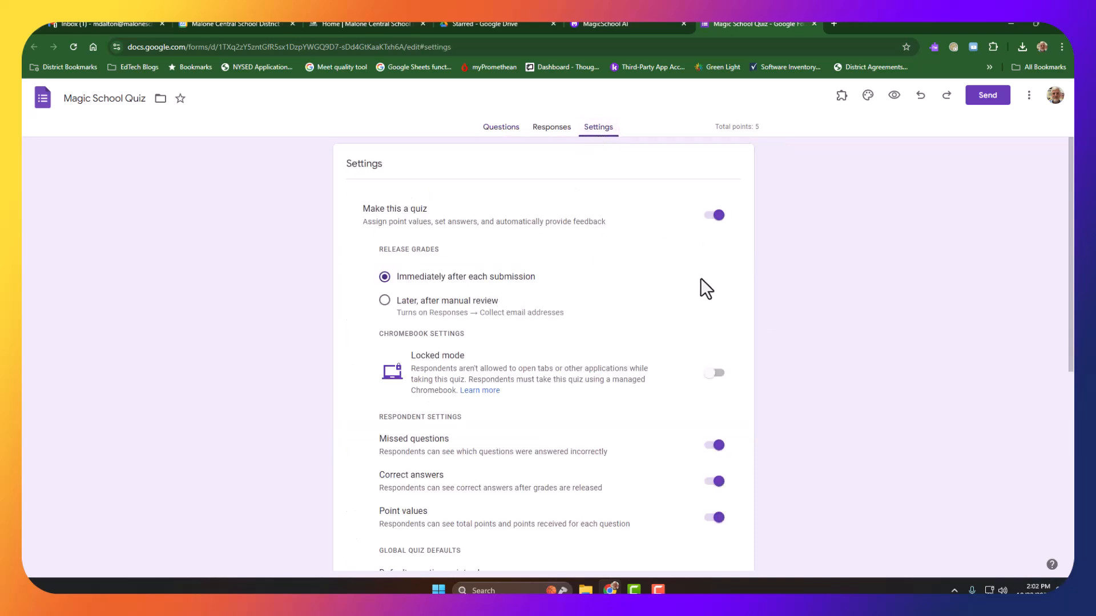
pyautogui.scroll(-1, 700, 279)
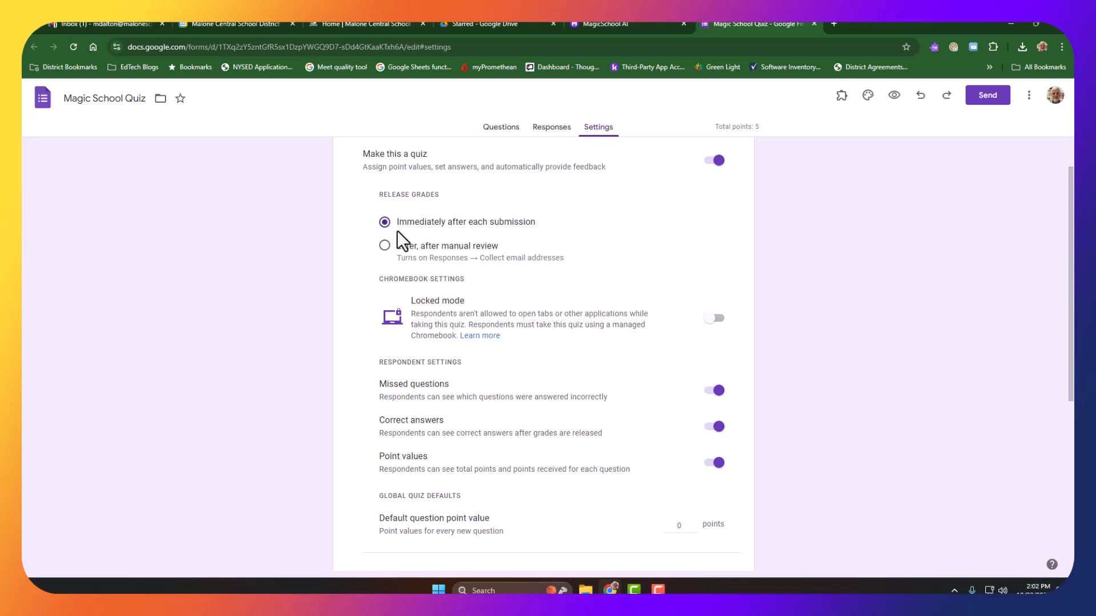
pyautogui.click(386, 249)
pyautogui.scroll(2, 347, 299)
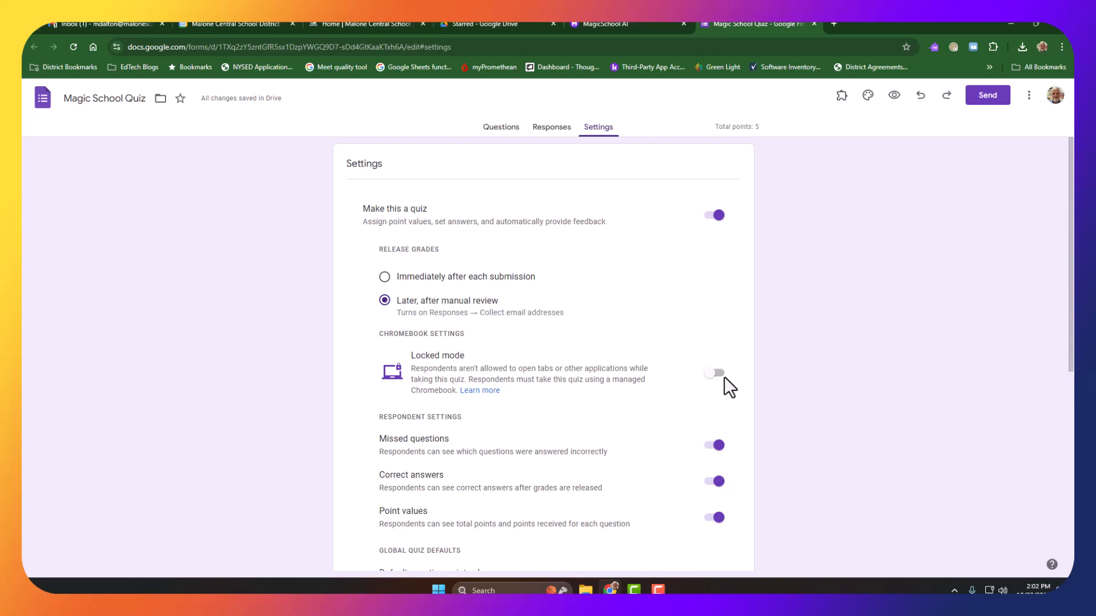
# Step: Inspect the answer key and answer feedback options of the form's first question, closing the feedback without entering any
pyautogui.click(483, 128)
pyautogui.scroll(-2, 614, 345)
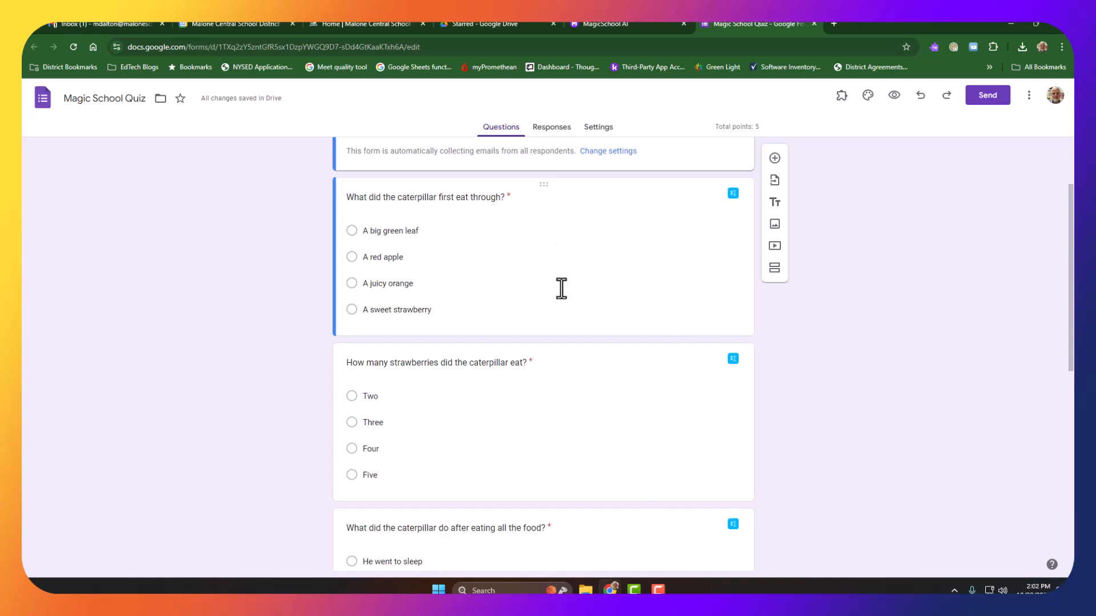
pyautogui.click(564, 263)
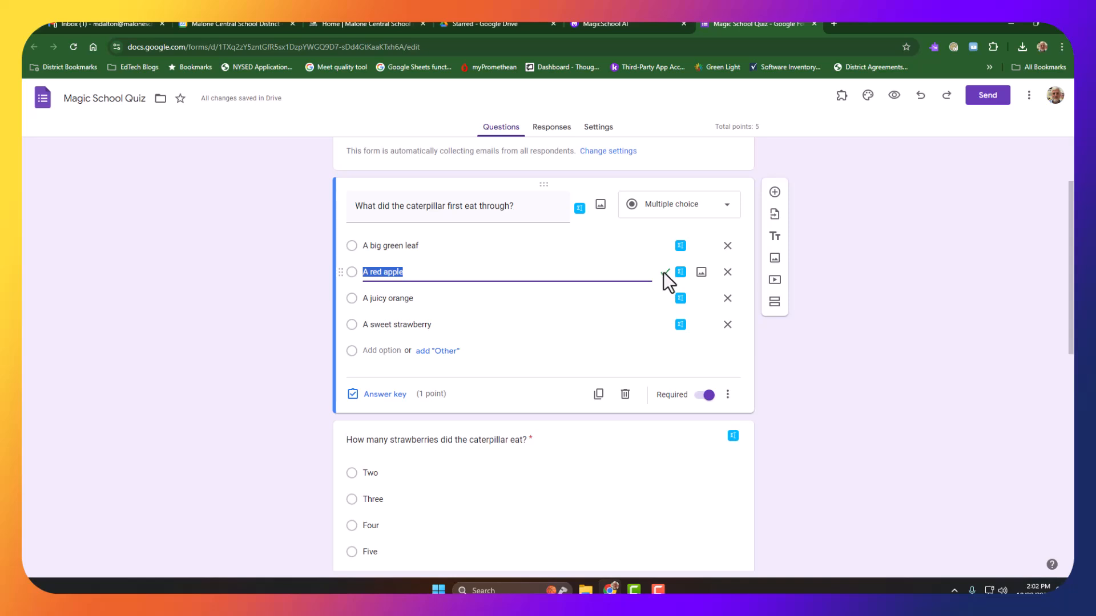
pyautogui.click(379, 394)
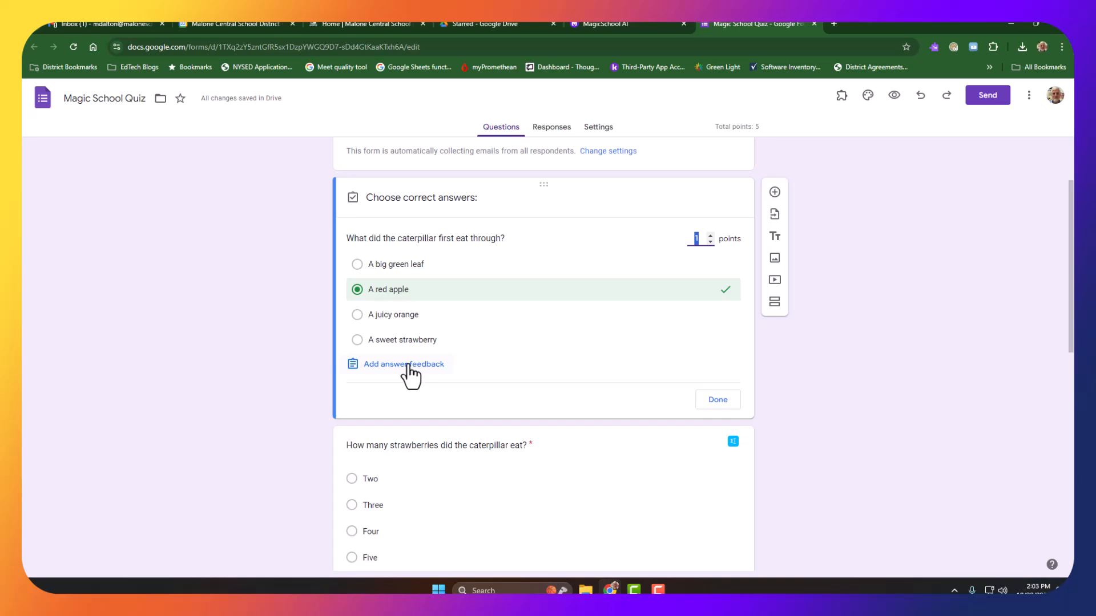
pyautogui.click(427, 370)
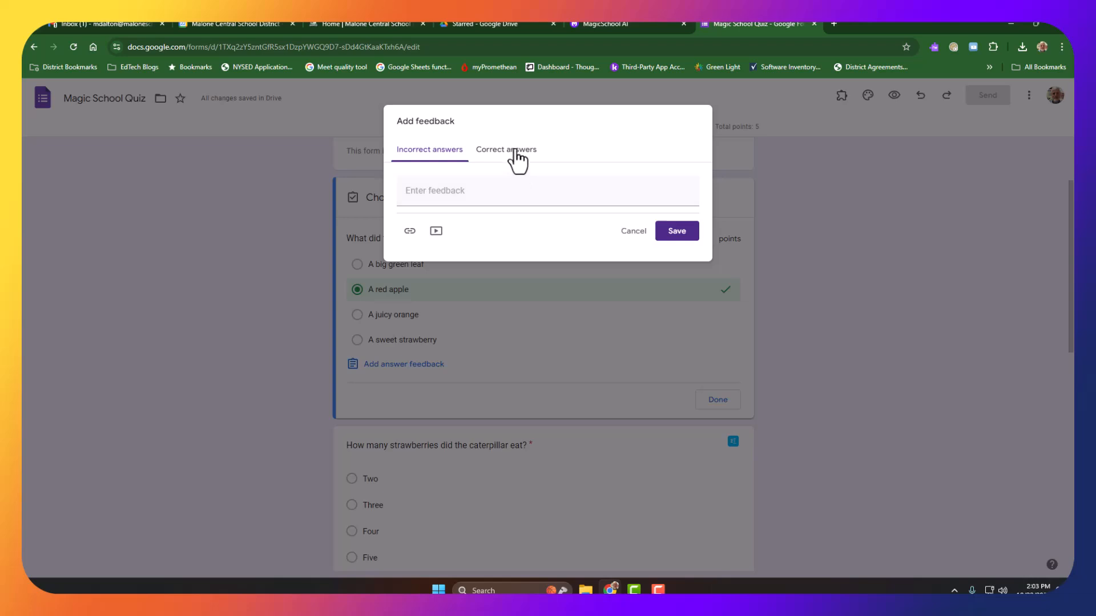
pyautogui.click(633, 231)
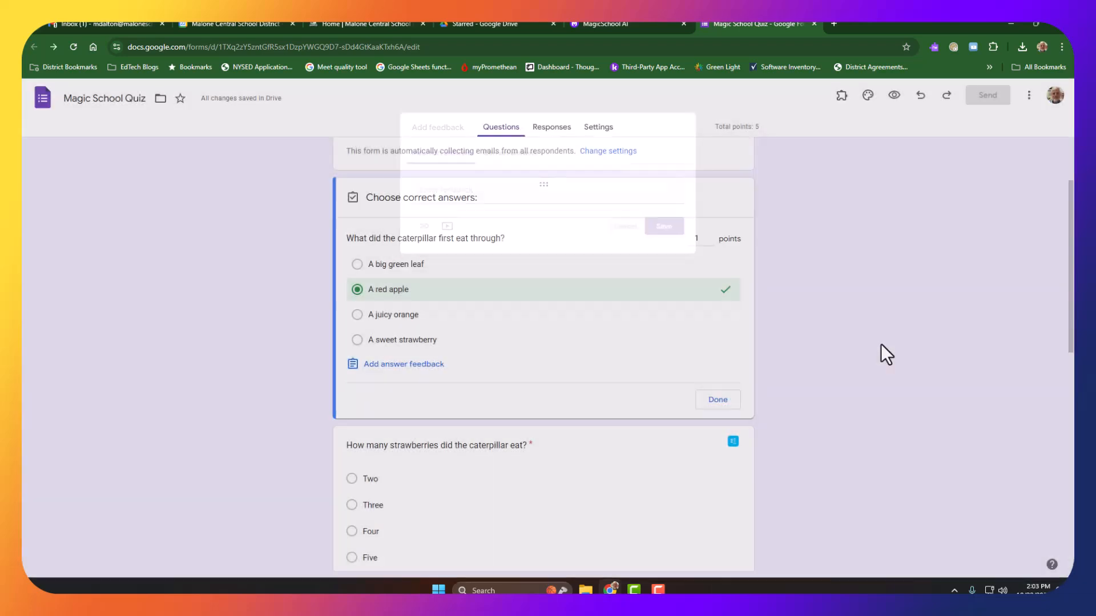
pyautogui.scroll(2, 813, 326)
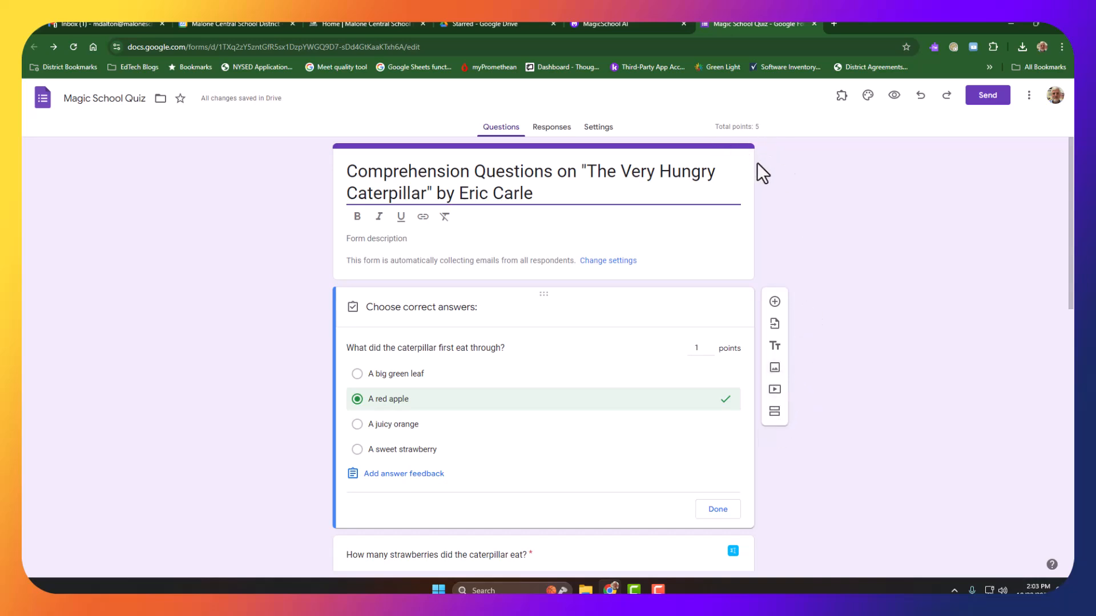
# Step: Return to the MagicSchool quiz and send the suggested follow-up "What activities can I use to reinforce these questions?"
pyautogui.click(636, 23)
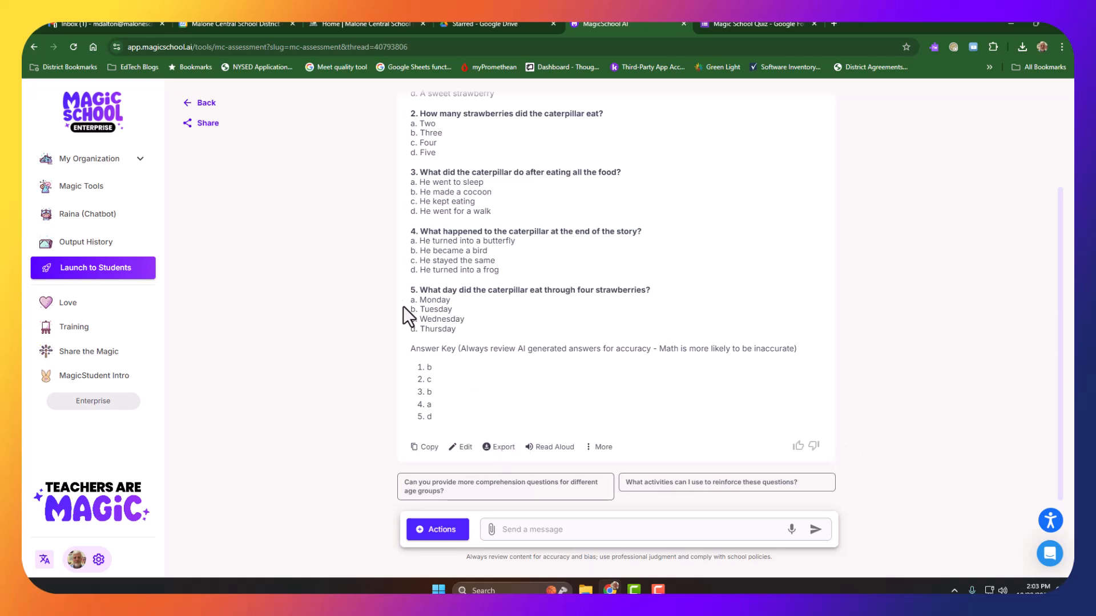
pyautogui.scroll(2, 456, 216)
pyautogui.scroll(-2, 518, 221)
pyautogui.scroll(2, 481, 225)
pyautogui.scroll(-2, 821, 475)
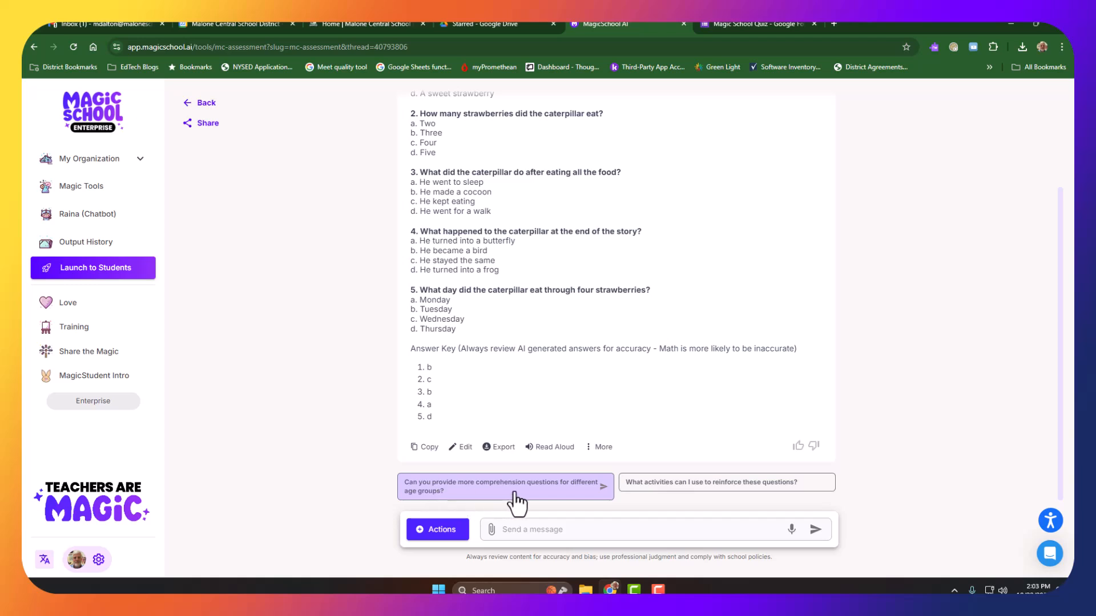
pyautogui.click(677, 484)
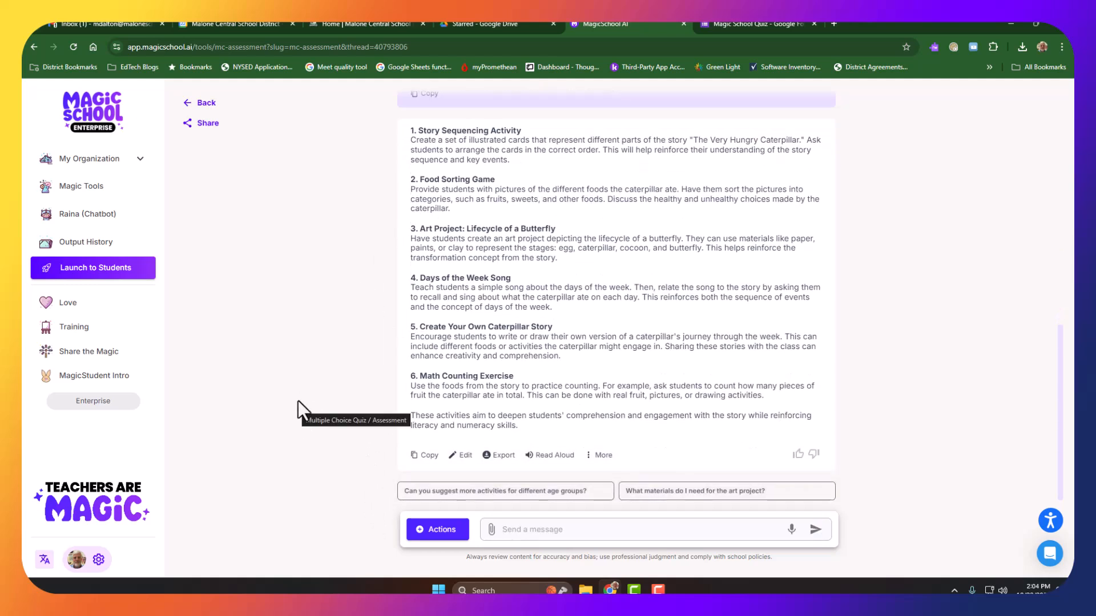
# Step: Read through the generated reinforcement activities and return to the beginning of the caterpillar quiz
pyautogui.scroll(5, 324, 416)
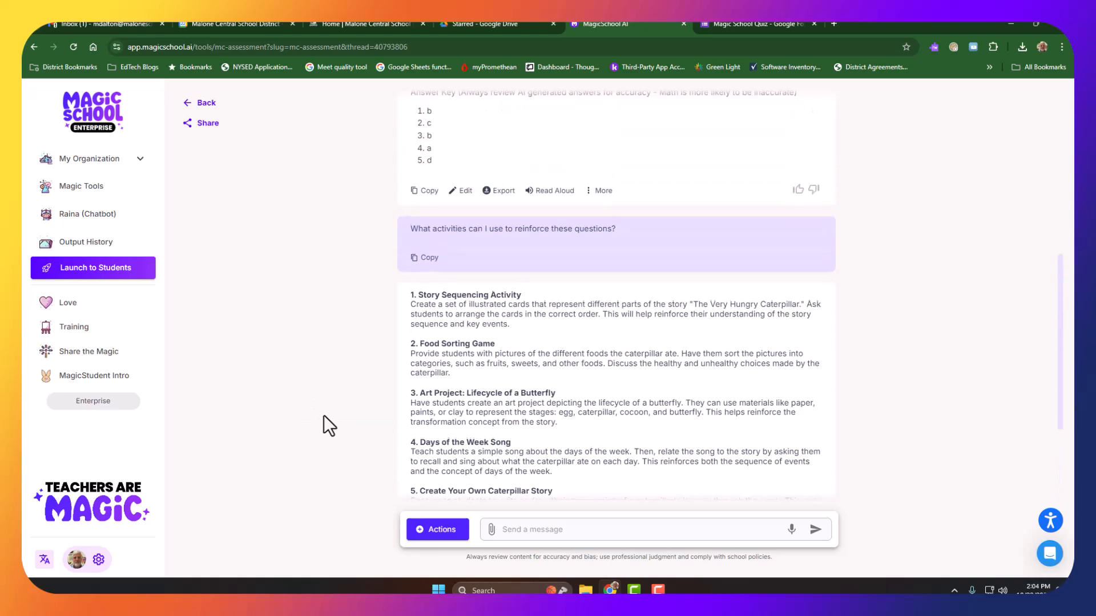
pyautogui.scroll(-3, 323, 416)
pyautogui.scroll(-2, 324, 415)
pyautogui.scroll(1, 324, 414)
pyautogui.scroll(-1, 324, 413)
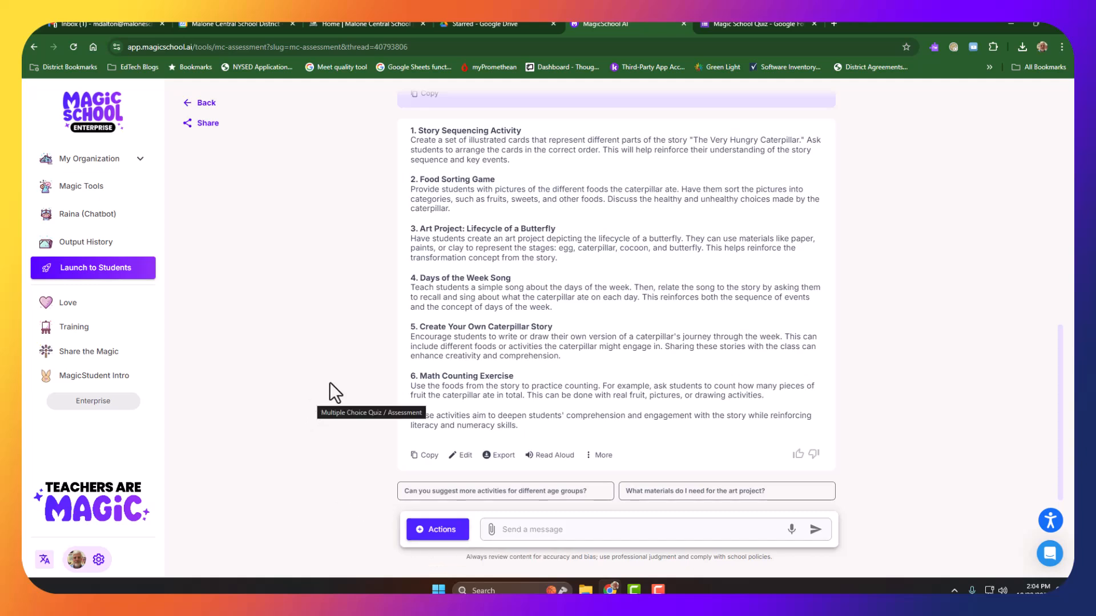
pyautogui.scroll(15, 328, 378)
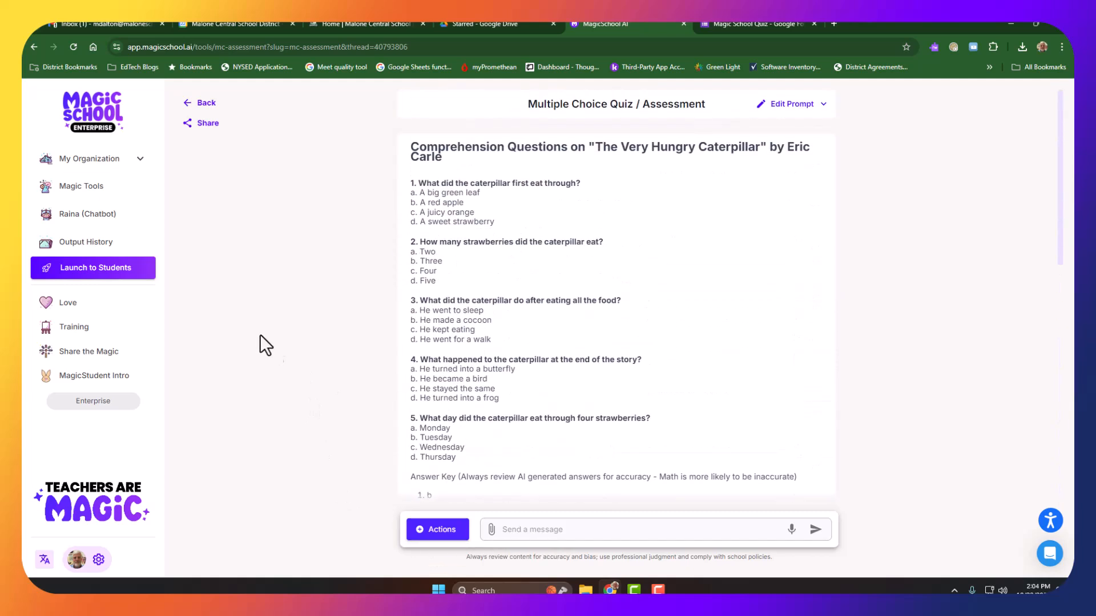